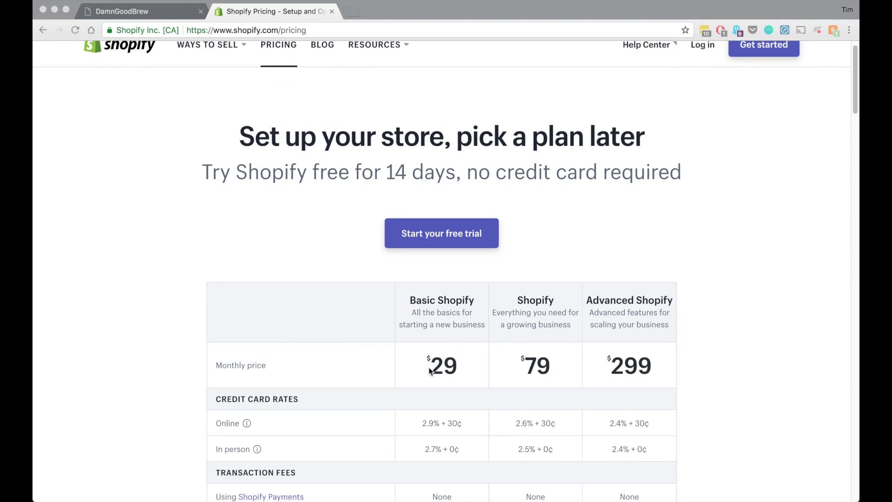
# Review the Shopify pricing table, comparing the plans' monthly prices, credit card rates and transaction fees
pyautogui.click(200, 172)
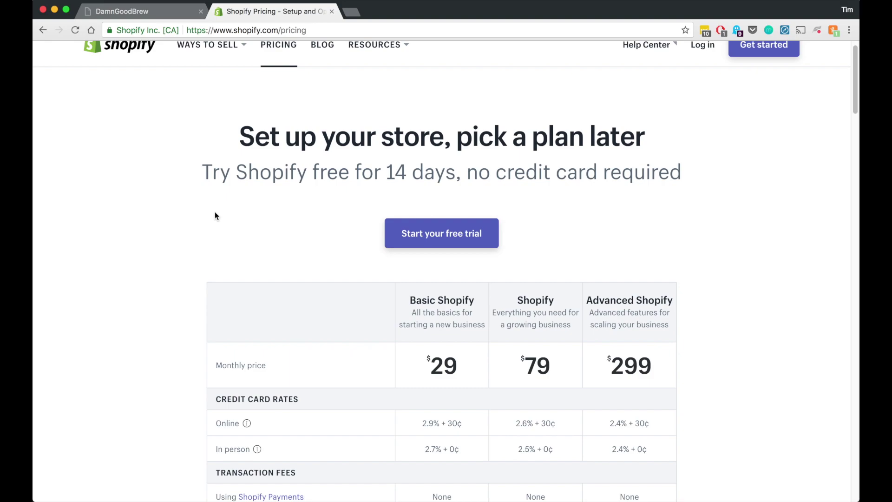
pyautogui.scroll(-2, 180, 263)
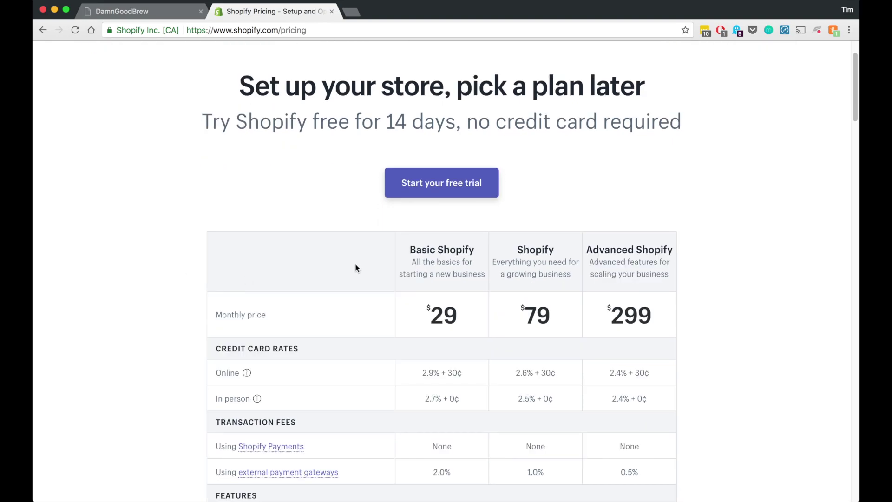
pyautogui.moveTo(406, 252); pyautogui.dragTo(484, 276)
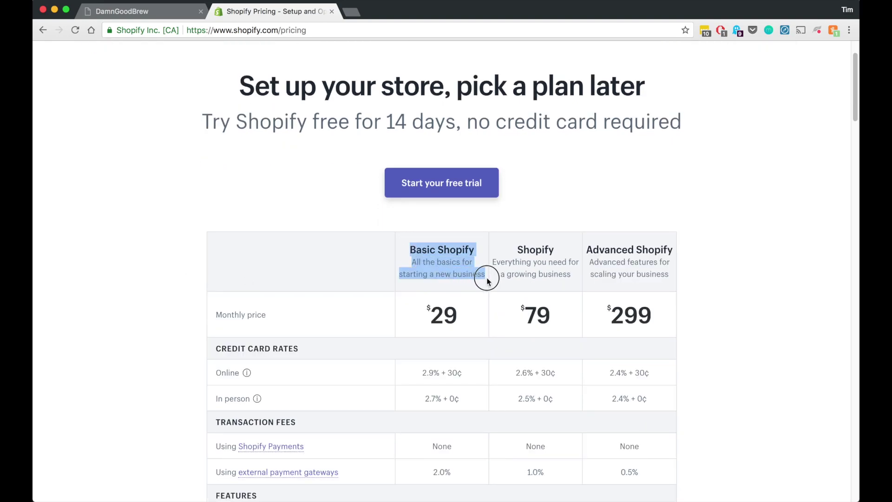
pyautogui.click(485, 277)
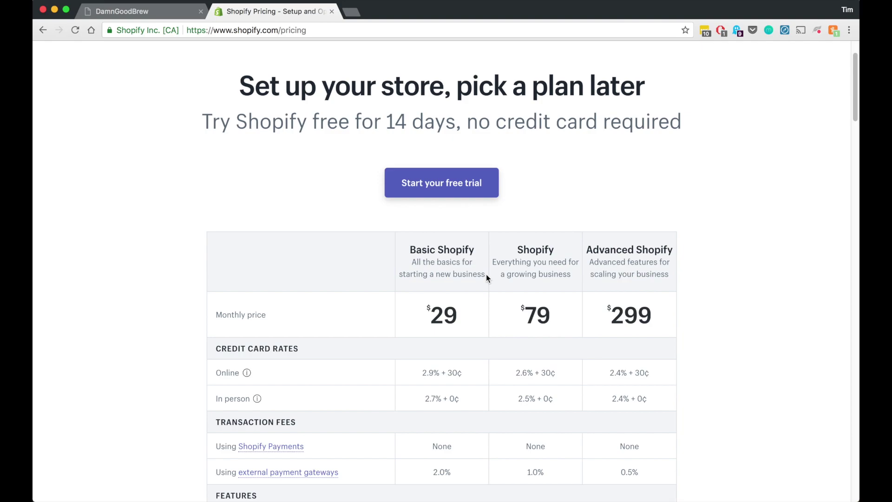
pyautogui.scroll(-4, 486, 285)
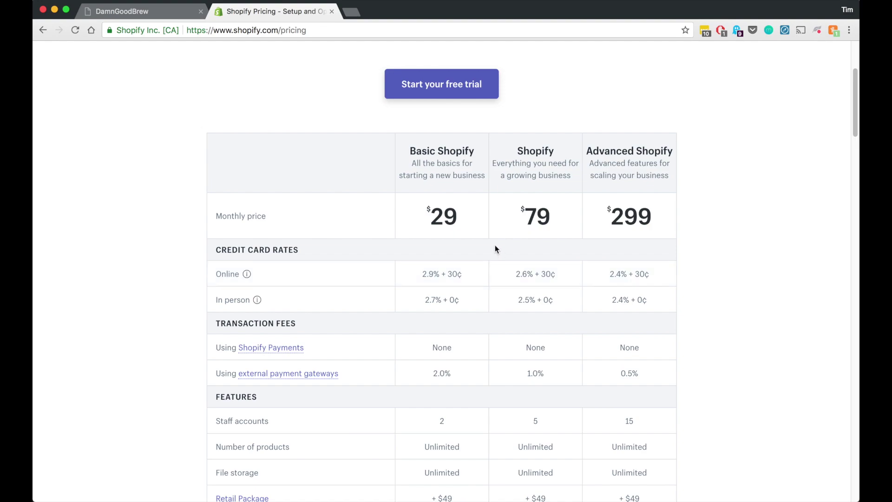
pyautogui.scroll(-1, 369, 335)
pyautogui.scroll(-1, 369, 339)
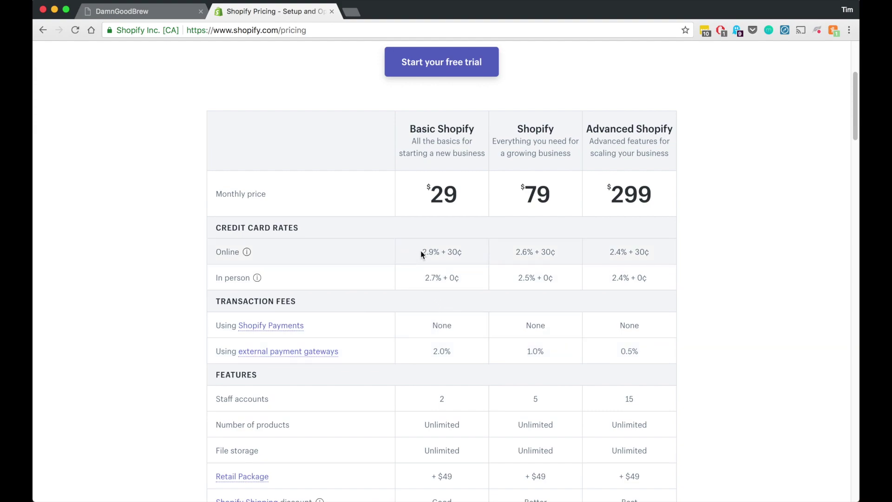
pyautogui.moveTo(419, 252); pyautogui.dragTo(465, 251)
pyautogui.click(445, 324)
# Open the external payment gateways page, look through the gateway lists by country, and return to the pricing page
pyautogui.click(290, 357)
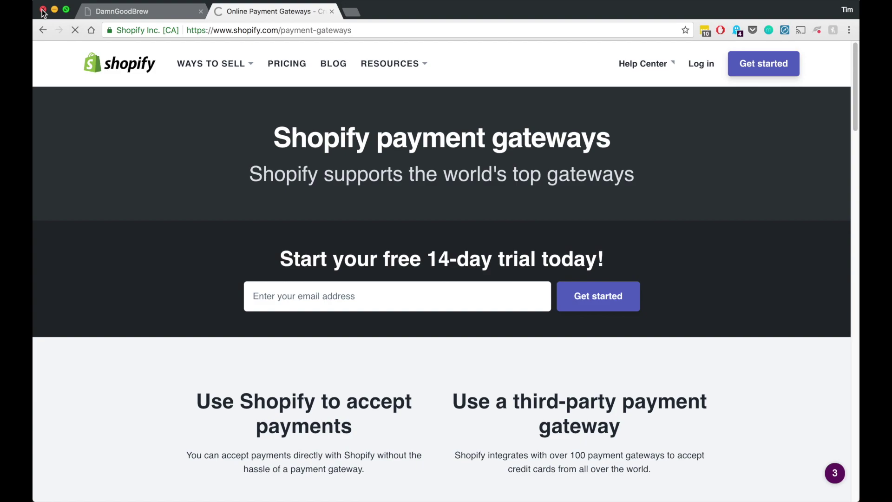
pyautogui.scroll(-3, 86, 141)
pyautogui.scroll(-10, 85, 141)
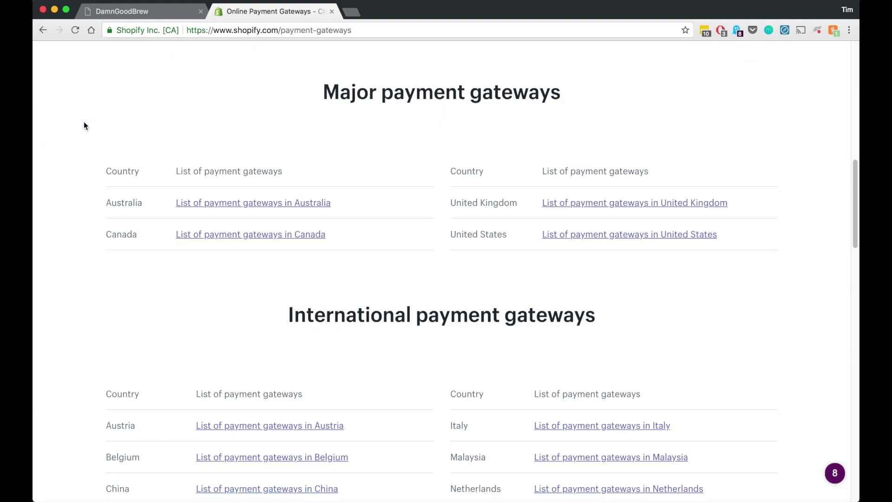
pyautogui.click(46, 33)
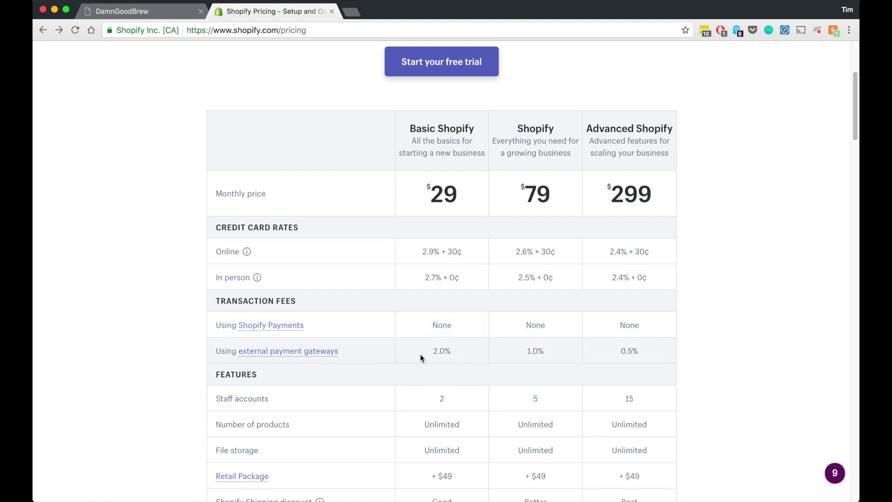
# Examine the remaining plan features and read the Shopify Lite description and monthly price below the pricing table
pyautogui.scroll(-2, 428, 360)
pyautogui.scroll(-6, 428, 363)
pyautogui.scroll(-3, 429, 367)
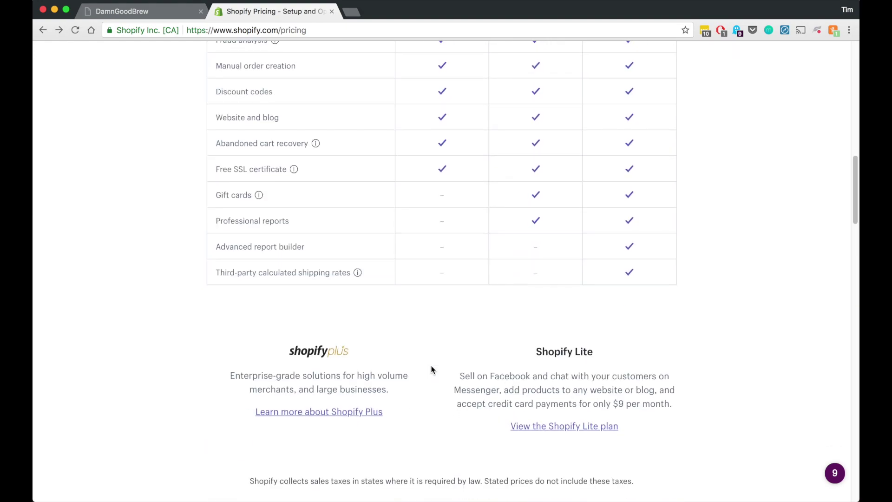
pyautogui.moveTo(524, 341); pyautogui.dragTo(621, 347)
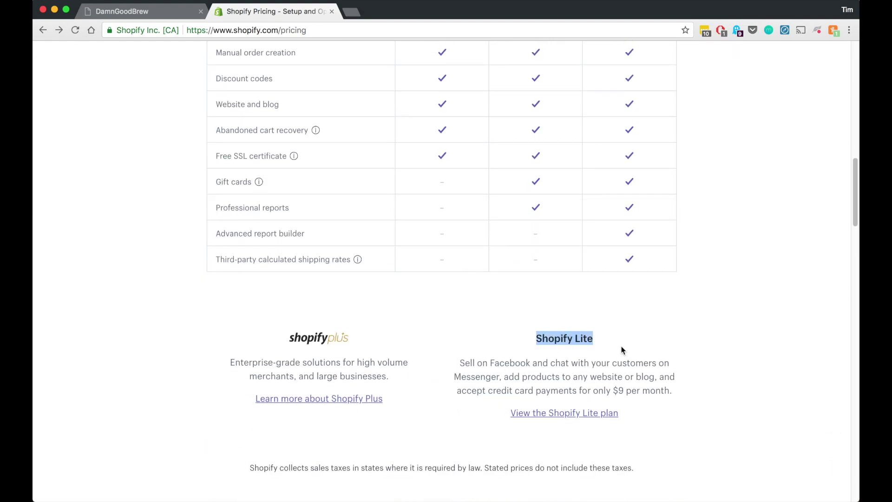
pyautogui.moveTo(459, 363); pyautogui.dragTo(673, 388)
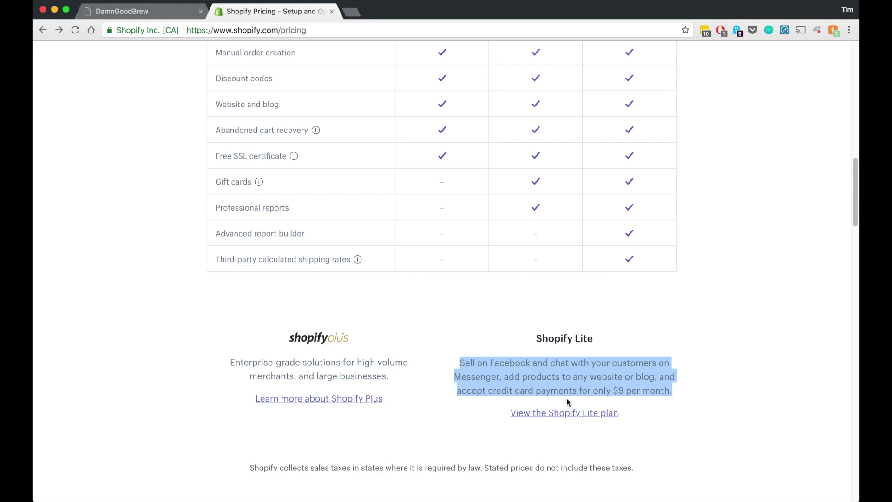
pyautogui.click(611, 389)
pyautogui.moveTo(611, 390); pyautogui.dragTo(618, 389)
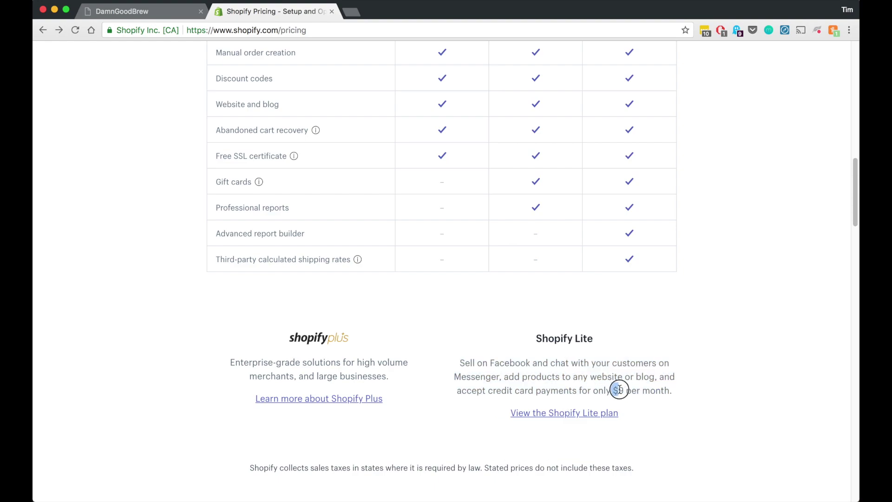
# Open the Shopify Lite plan page and read through its selling features, from Facebook and Messenger to Buy Buttons and invoices
pyautogui.click(547, 415)
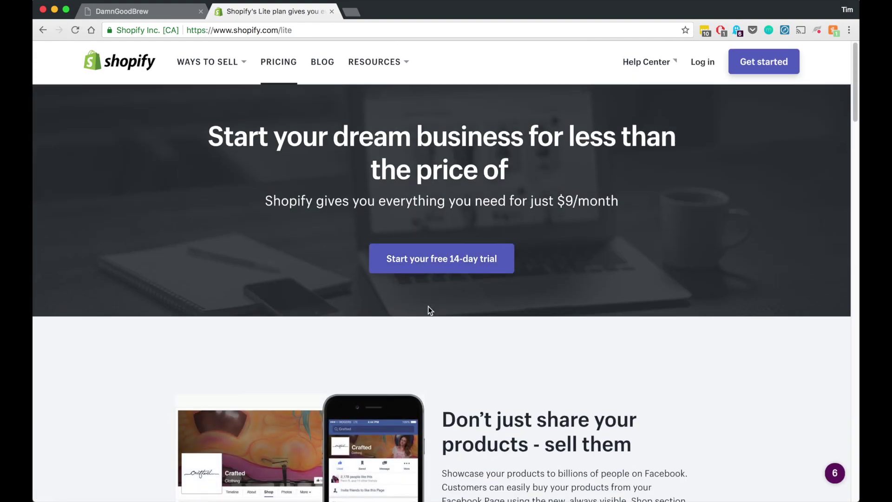
pyautogui.scroll(-3, 428, 307)
pyautogui.scroll(-2, 510, 328)
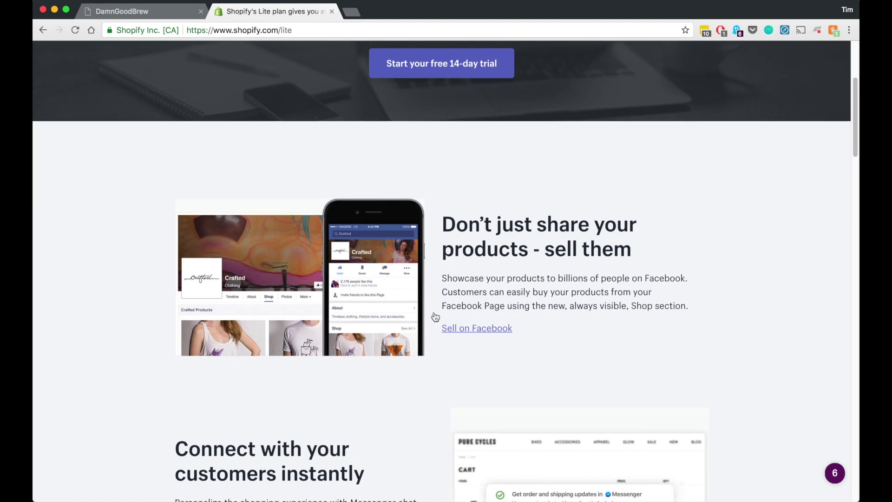
pyautogui.scroll(-4, 397, 335)
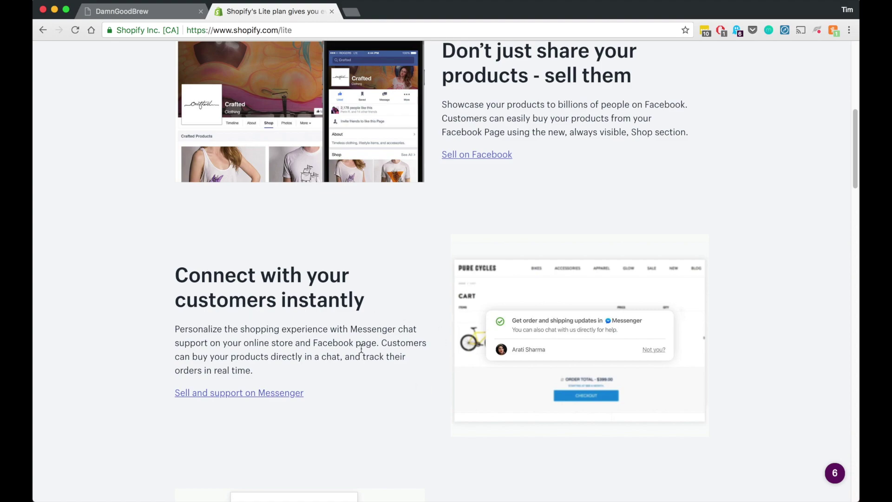
pyautogui.scroll(-4, 344, 348)
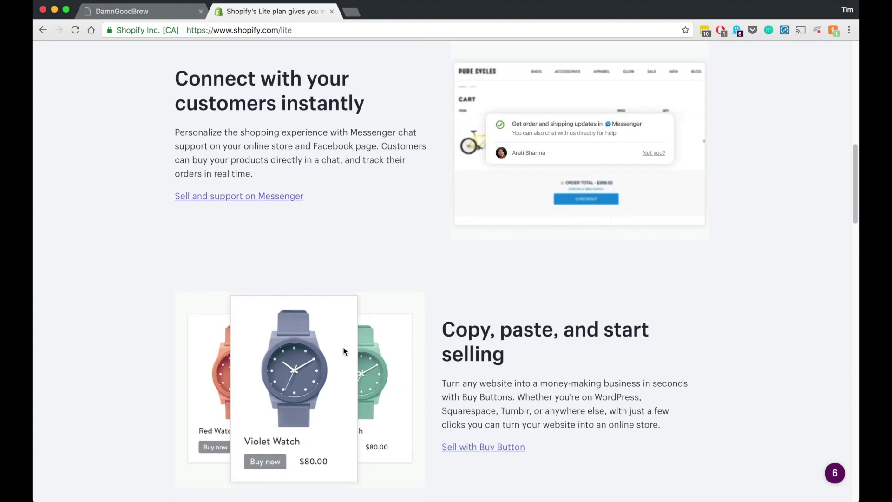
pyautogui.scroll(-5, 466, 348)
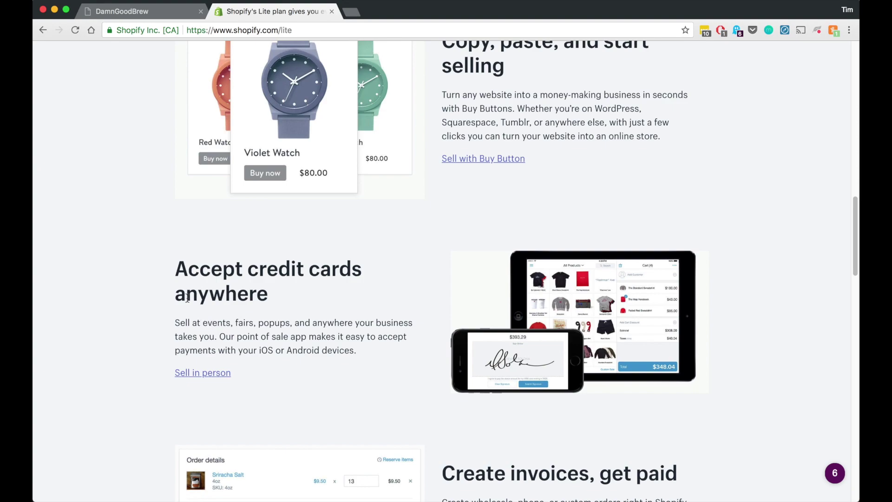
pyautogui.scroll(-1, 254, 313)
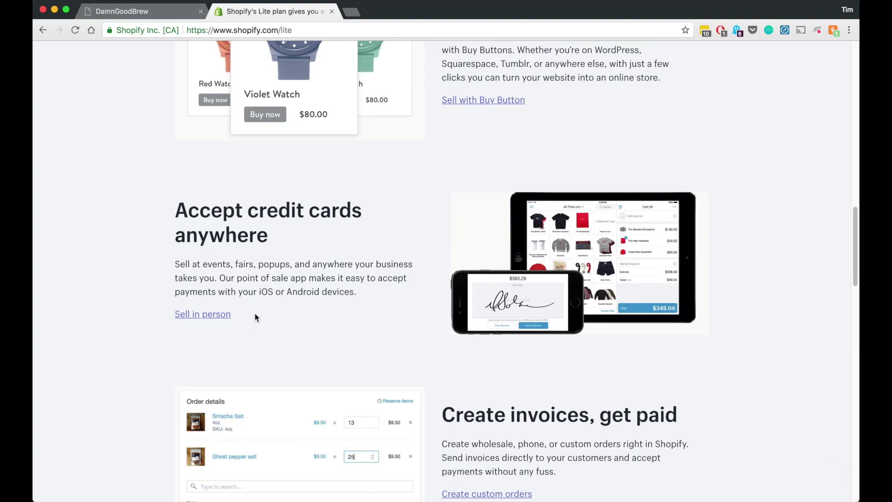
pyautogui.scroll(-1, 255, 317)
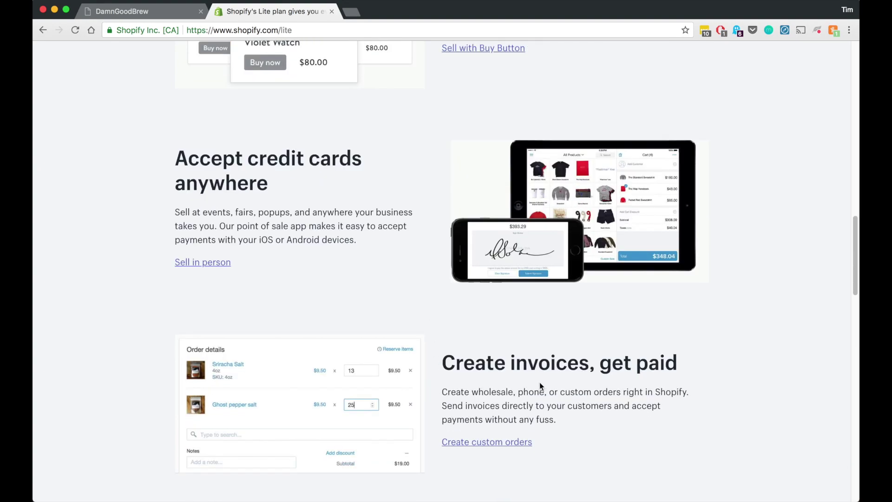
pyautogui.scroll(-4, 633, 399)
pyautogui.scroll(-4, 632, 399)
pyautogui.scroll(20, 632, 399)
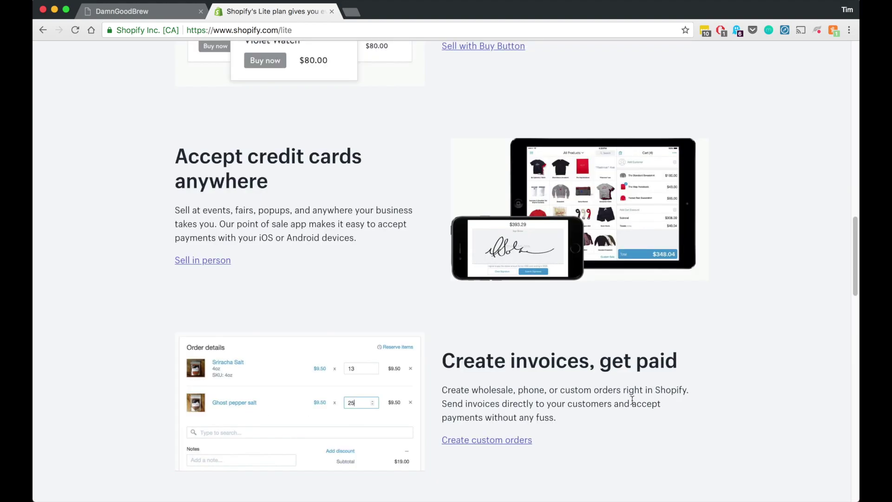
pyautogui.scroll(5, 632, 399)
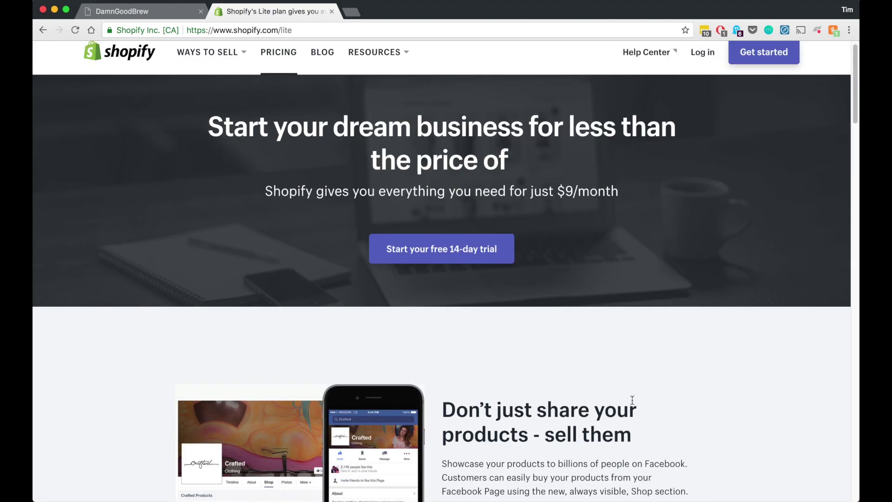
pyautogui.scroll(1, 632, 399)
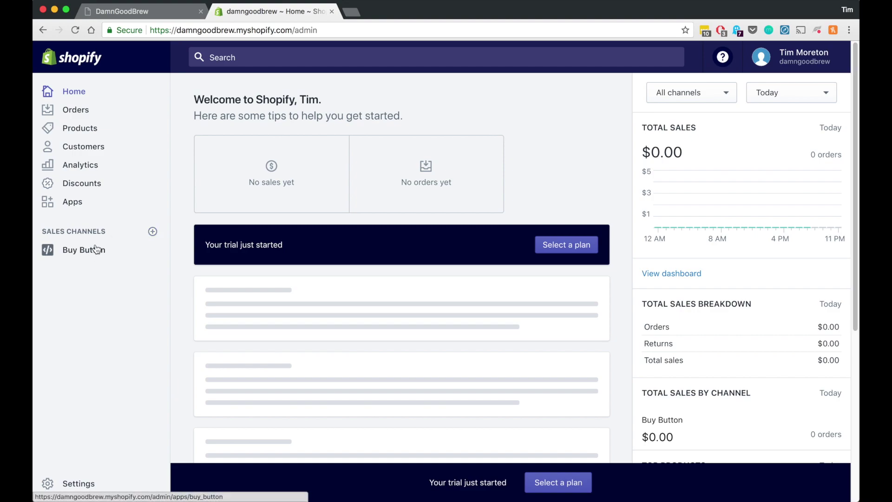
# Browse the sales channels that can be added to the damngoodbrew store, and close the list without adding any
pyautogui.click(153, 235)
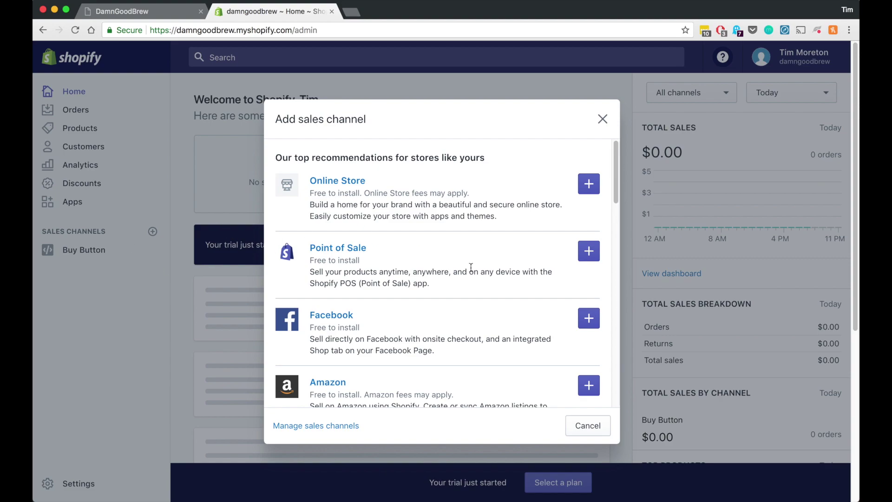
pyautogui.scroll(-2, 471, 276)
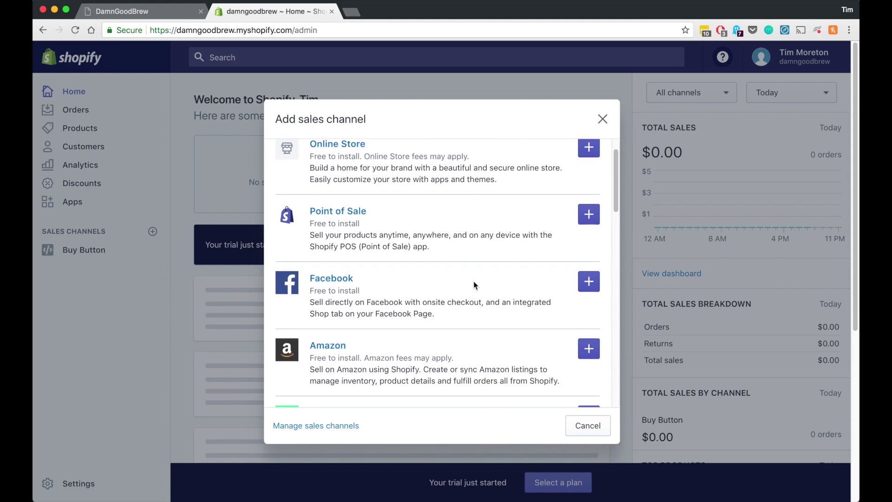
pyautogui.scroll(-1, 473, 279)
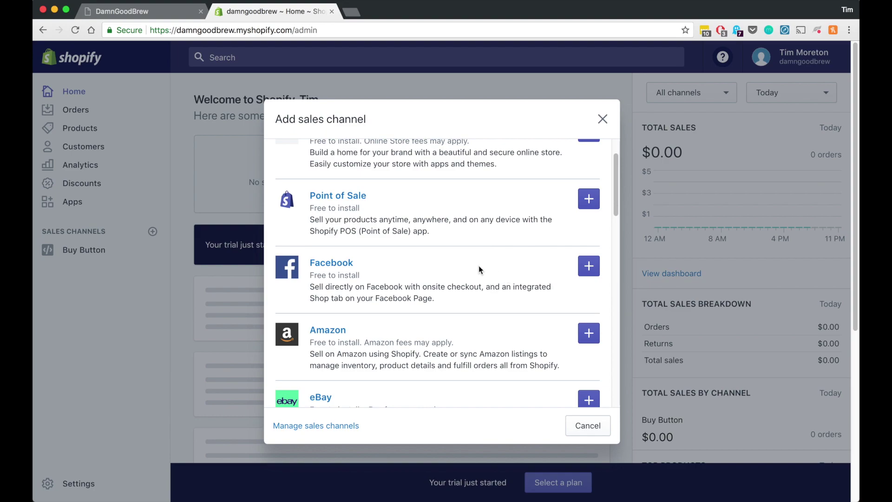
pyautogui.scroll(-1, 483, 265)
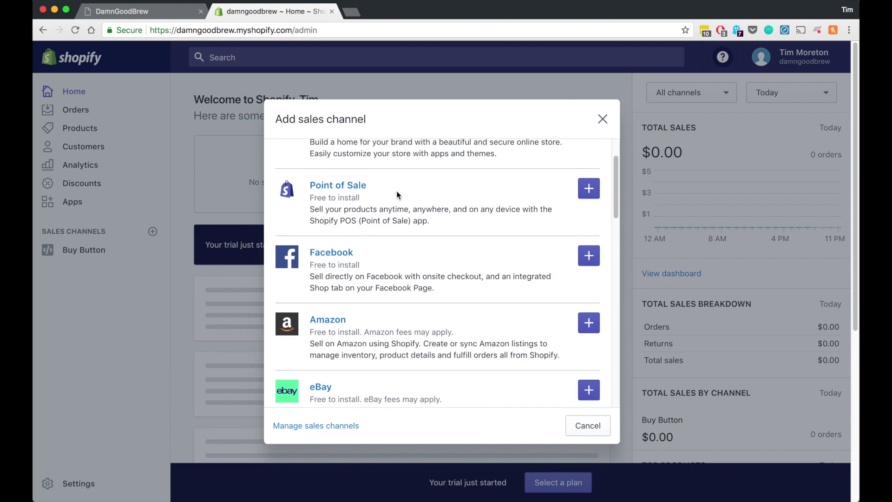
pyautogui.scroll(-6, 423, 316)
pyautogui.scroll(-5, 432, 319)
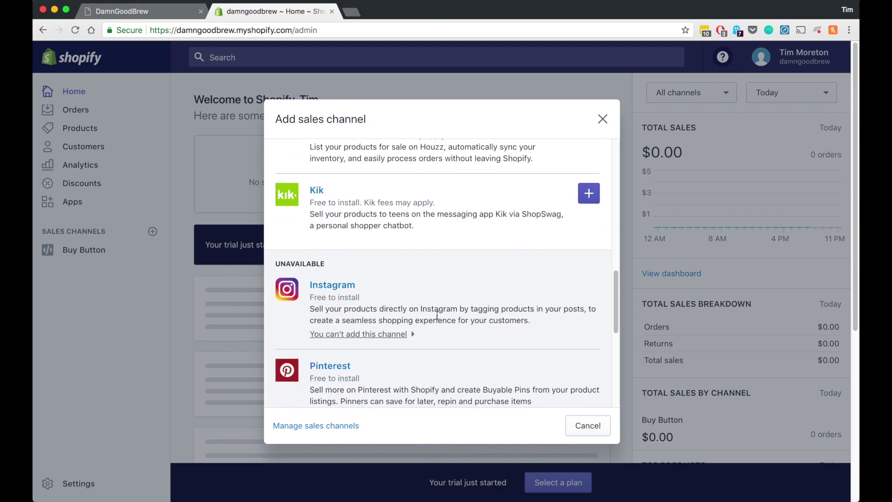
pyautogui.scroll(10, 571, 175)
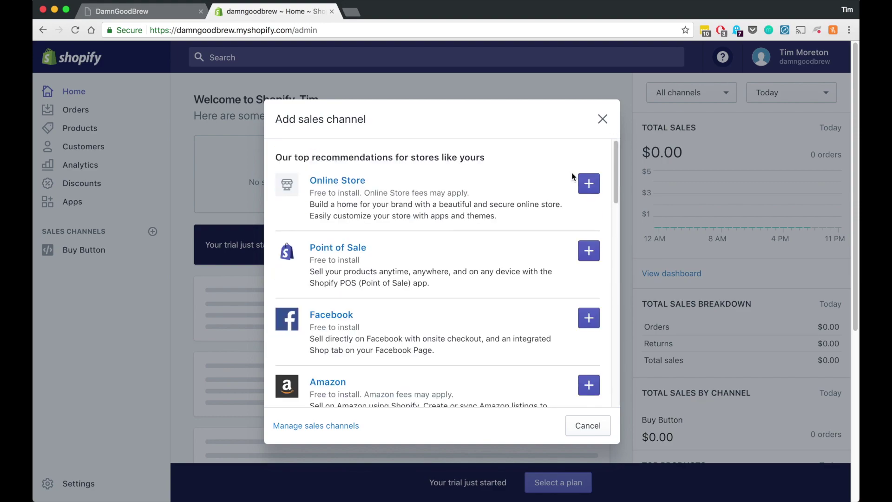
pyautogui.click(603, 119)
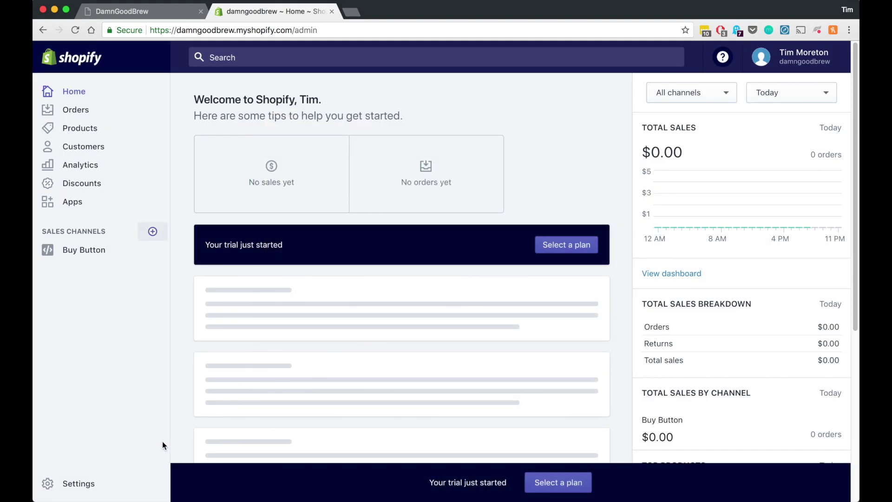
# Compare the available store plans from the account settings, and return to the store admin's home page
pyautogui.click(101, 484)
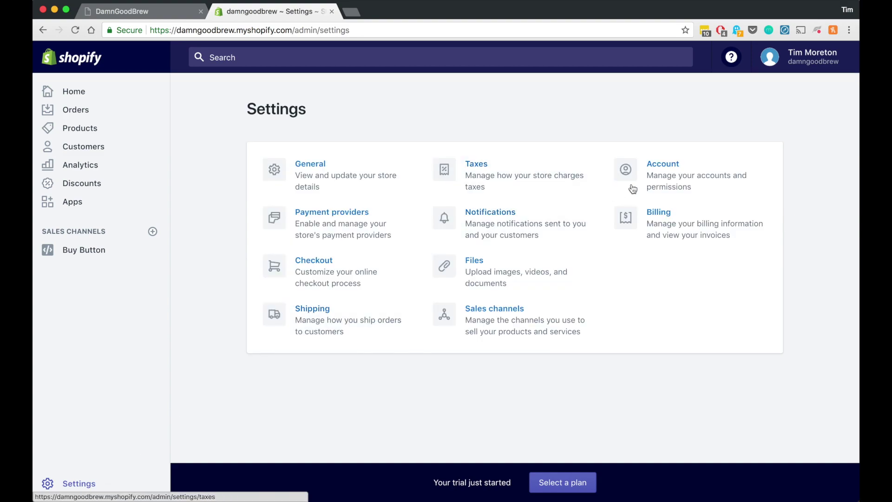
pyautogui.click(676, 178)
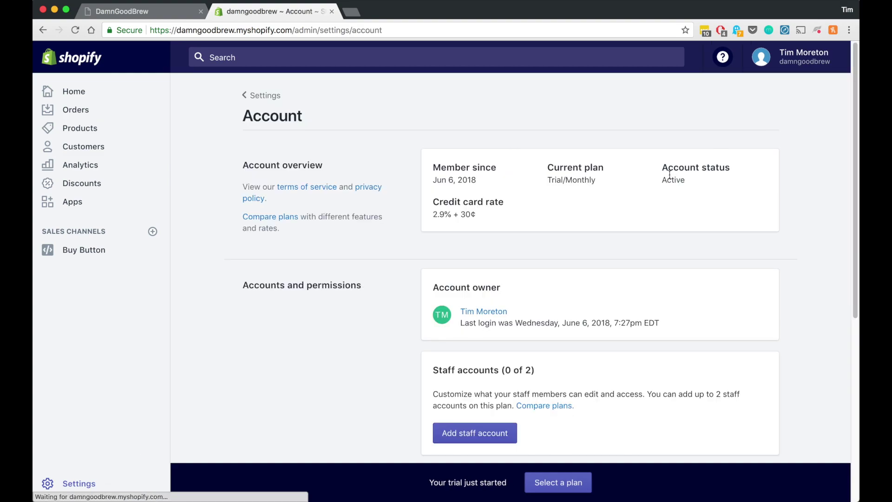
pyautogui.click(281, 212)
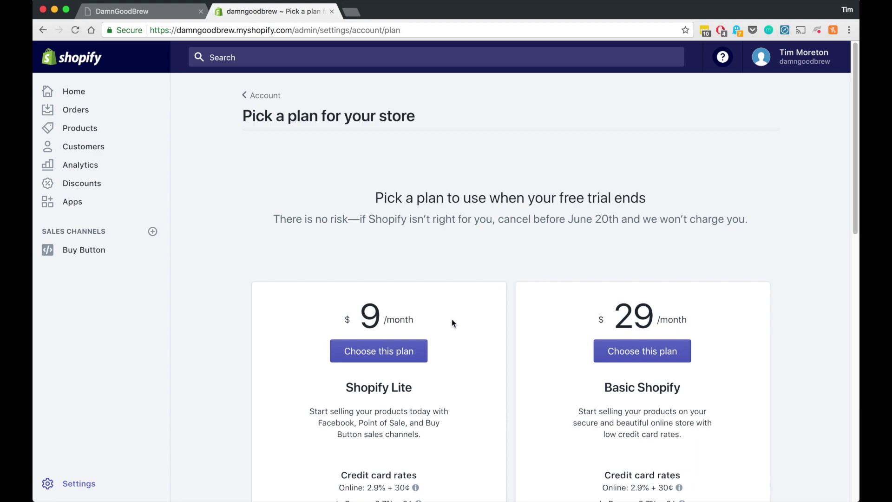
pyautogui.doubleClick(599, 219)
pyautogui.click(237, 236)
pyautogui.click(102, 91)
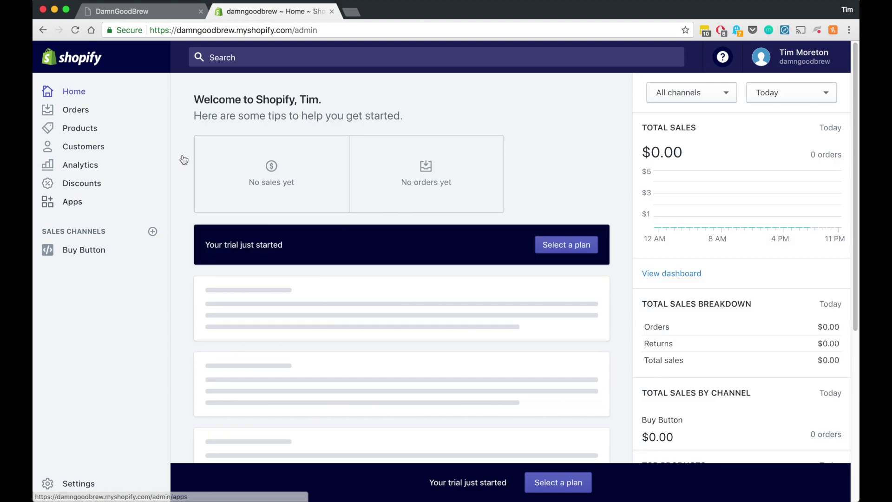
pyautogui.scroll(-3, 482, 389)
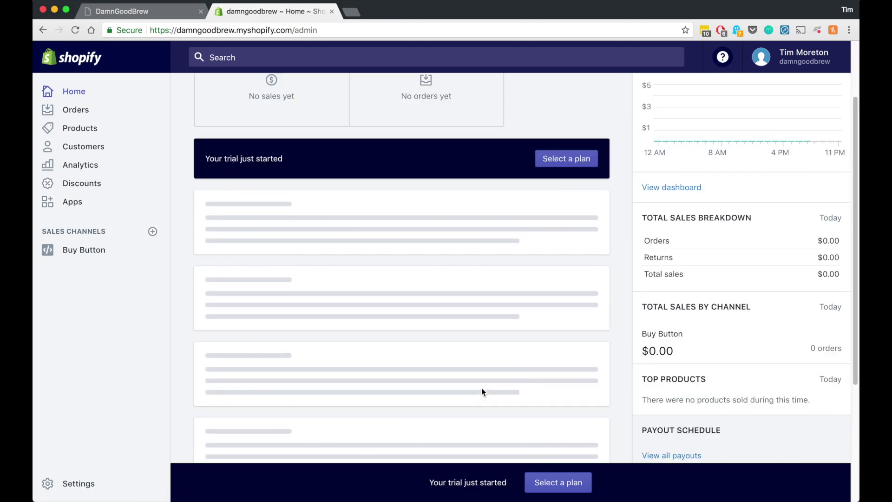
# Look over the home page's sales summaries and activity feed
pyautogui.scroll(3, 481, 389)
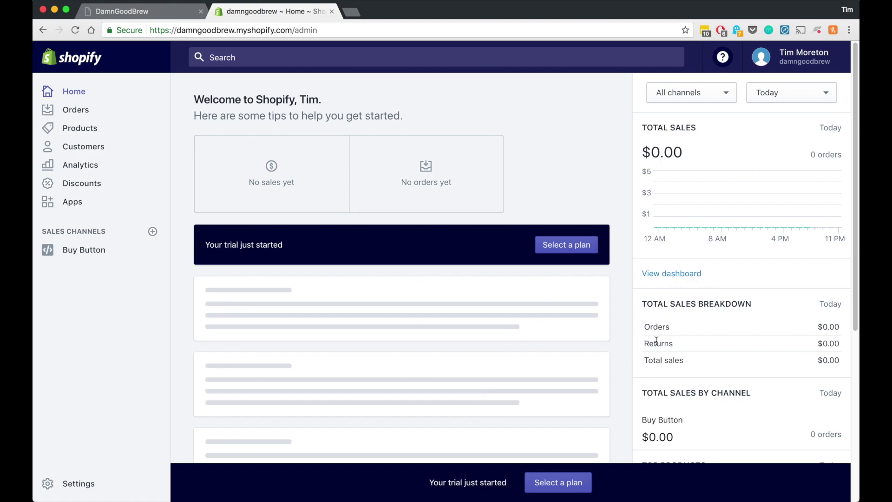
pyautogui.scroll(-5, 515, 322)
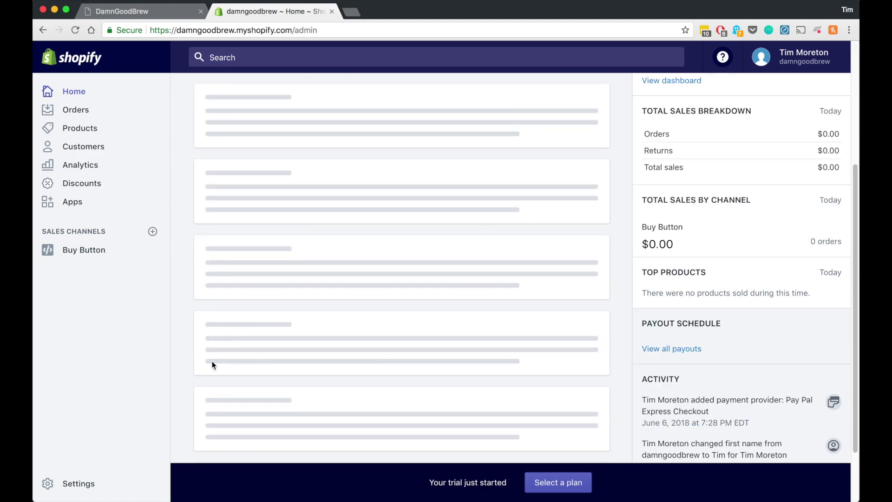
pyautogui.scroll(1, 293, 424)
pyautogui.scroll(4, 293, 424)
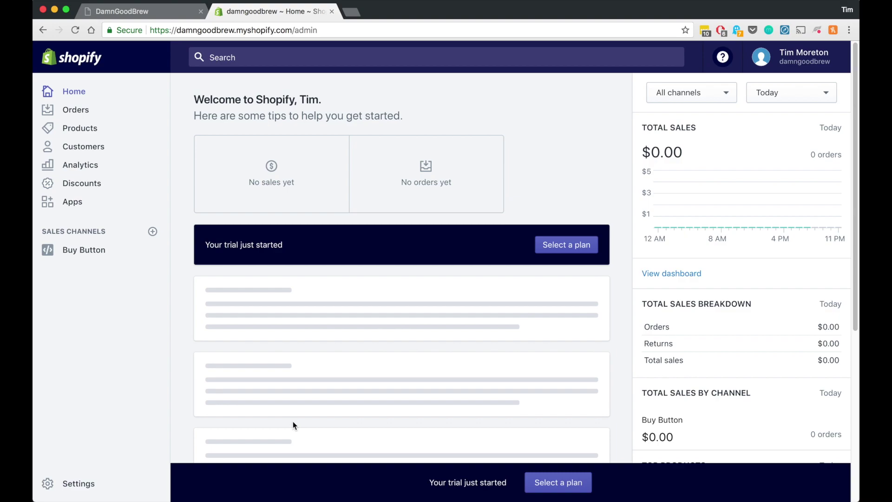
# Visit the store's Orders, Products, Customers, Analytics, Discounts and Apps sections one after another
pyautogui.click(111, 110)
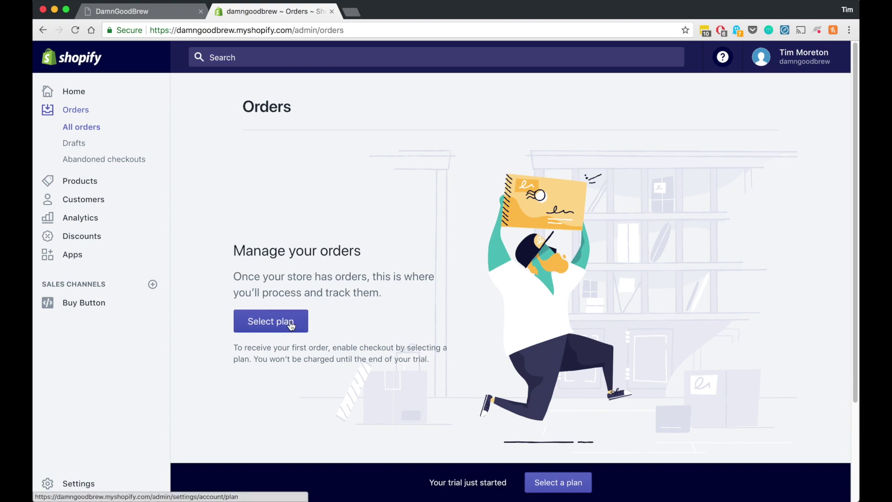
pyautogui.click(106, 180)
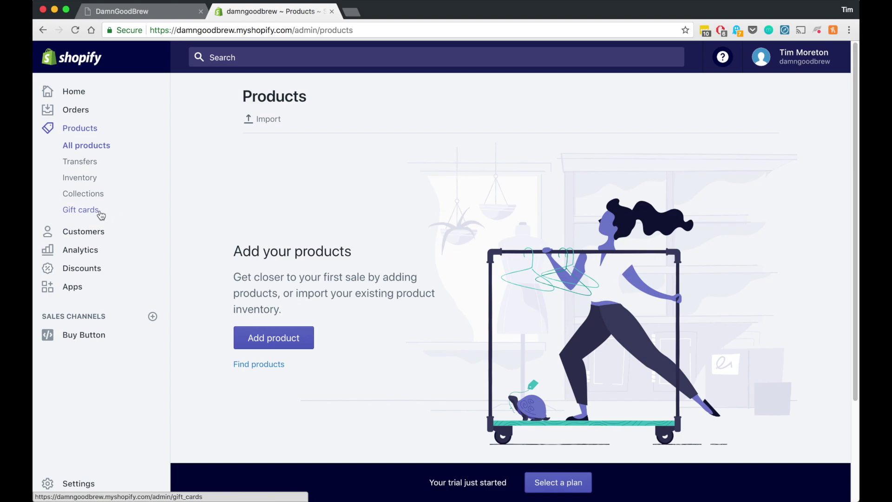
pyautogui.click(98, 234)
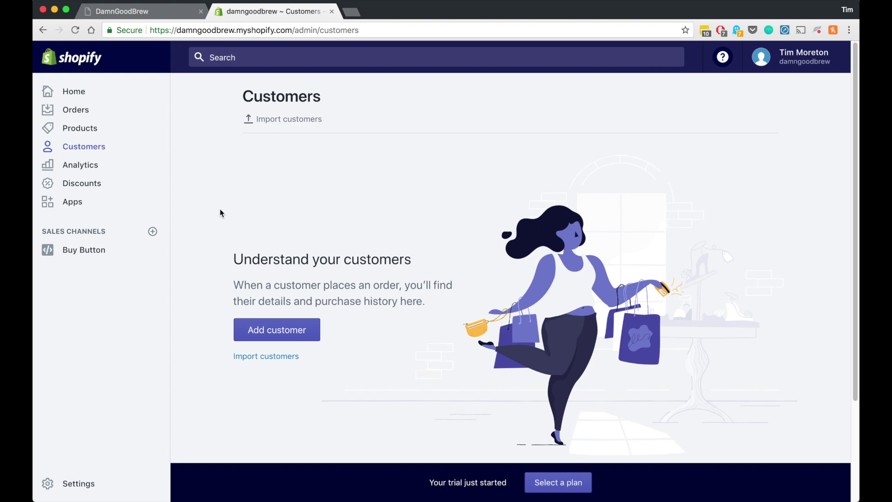
pyautogui.click(104, 167)
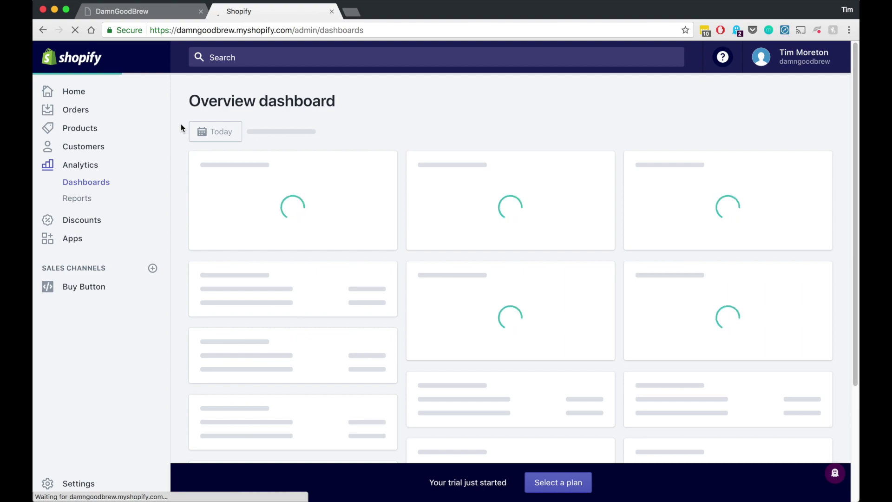
pyautogui.click(99, 221)
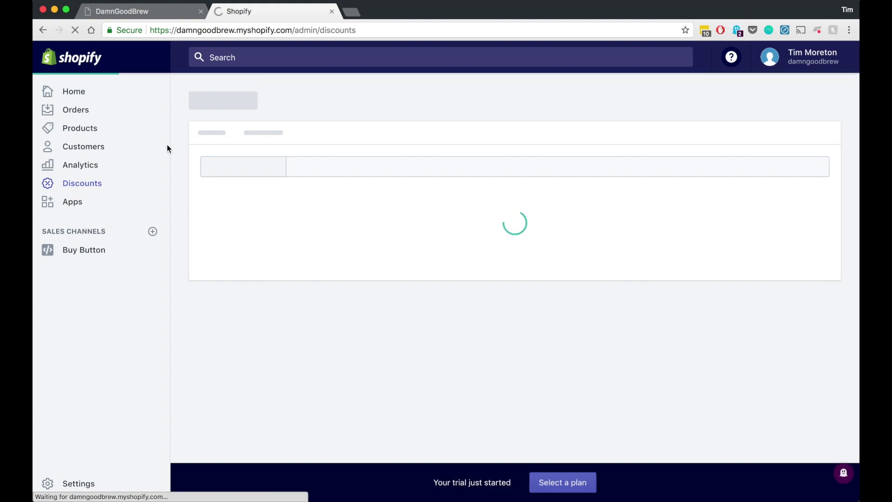
pyautogui.click(81, 206)
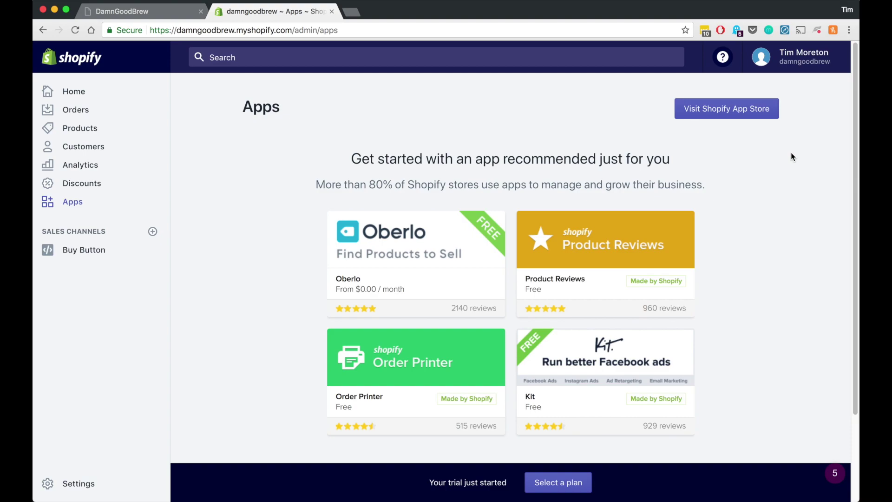
# Search the Shopify App Store for "digi" and open the Digital Downloads app's page to check its price
pyautogui.click(760, 113)
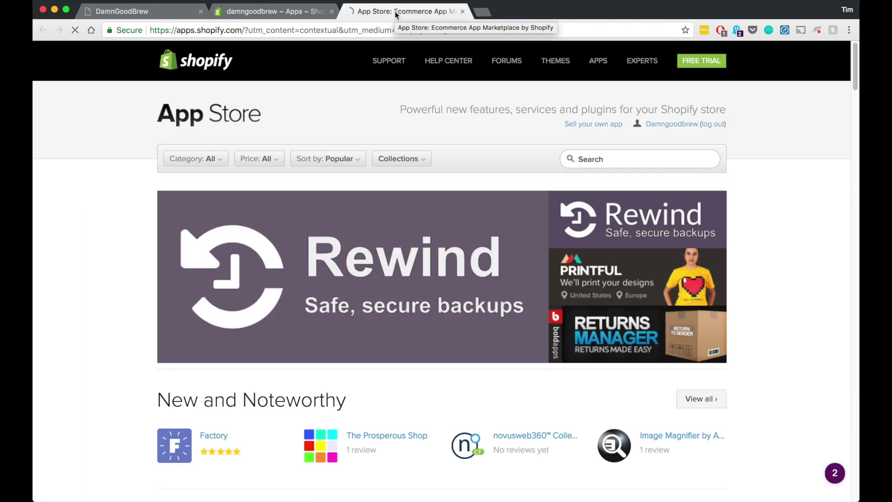
pyautogui.click(622, 160)
pyautogui.write('digit')
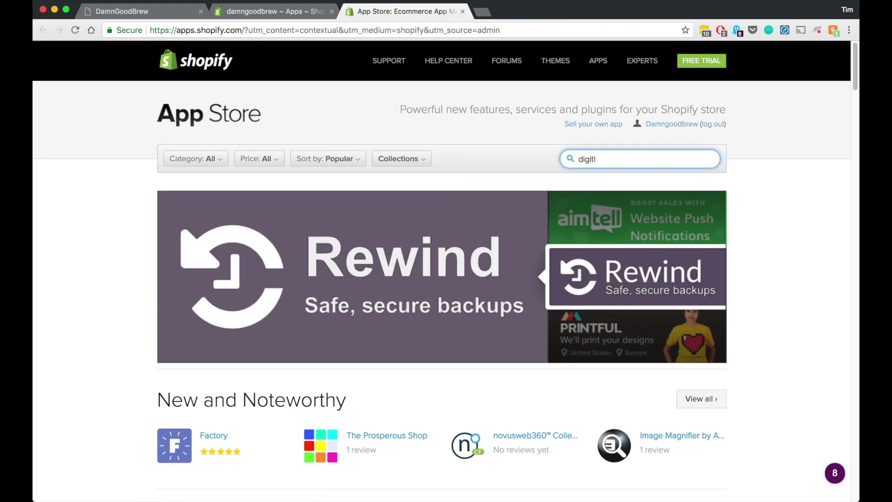
pyautogui.press('BackSpace')
pyautogui.press('BackSpace')
pyautogui.press('Down')
pyautogui.press('Down')
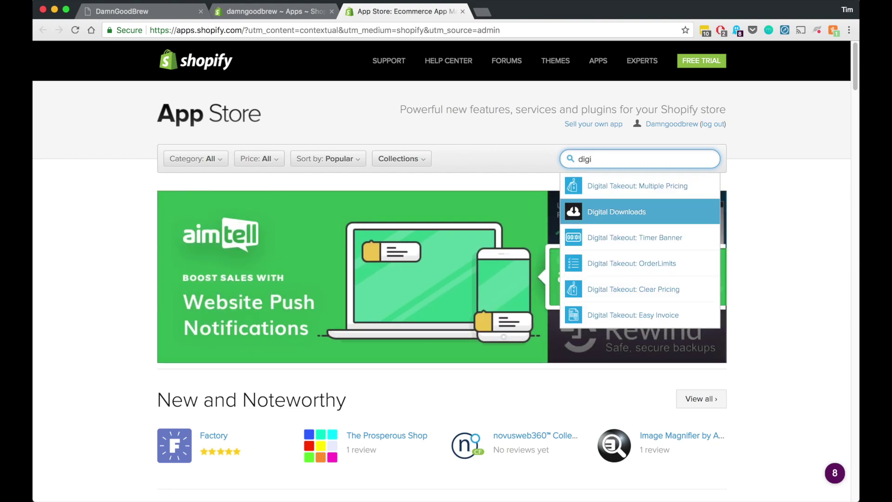
pyautogui.press('Return')
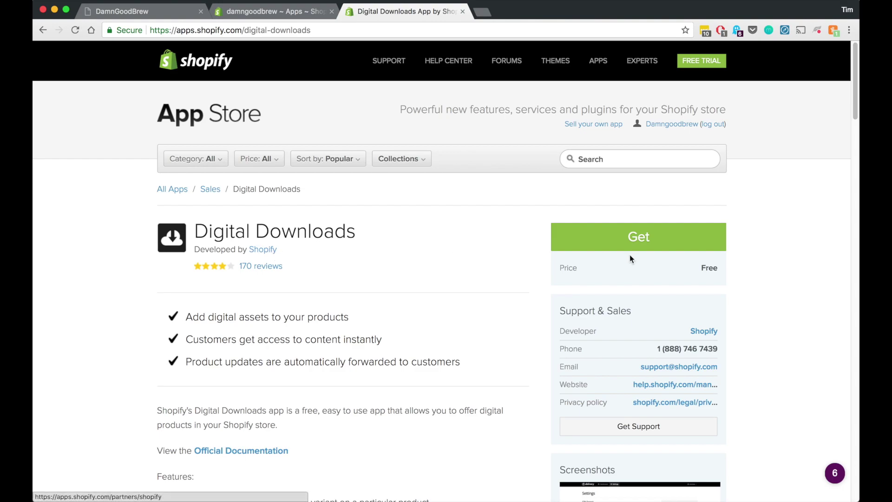
pyautogui.click(722, 264)
pyautogui.click(664, 246)
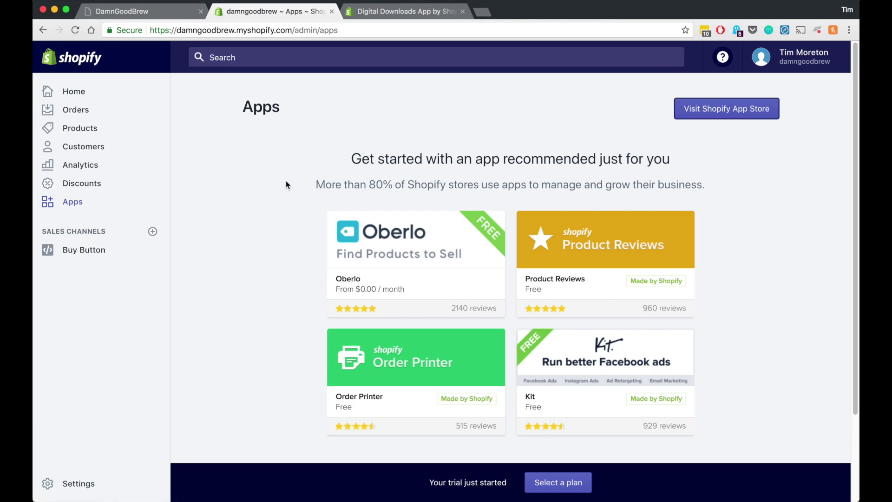
# Search the App Store for "subscriptions" and open the ReCharge Recurring Billing & Subscriptions app's page
pyautogui.click(406, 13)
pyautogui.click(629, 165)
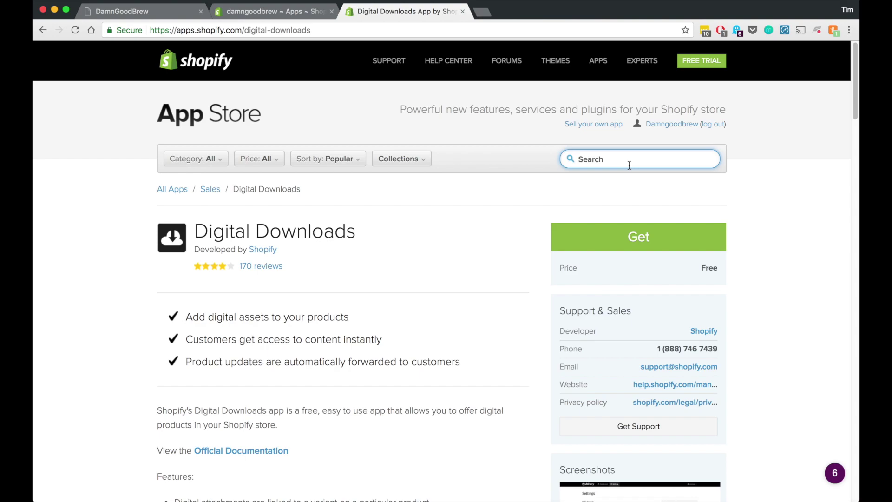
pyautogui.write('subscriptio')
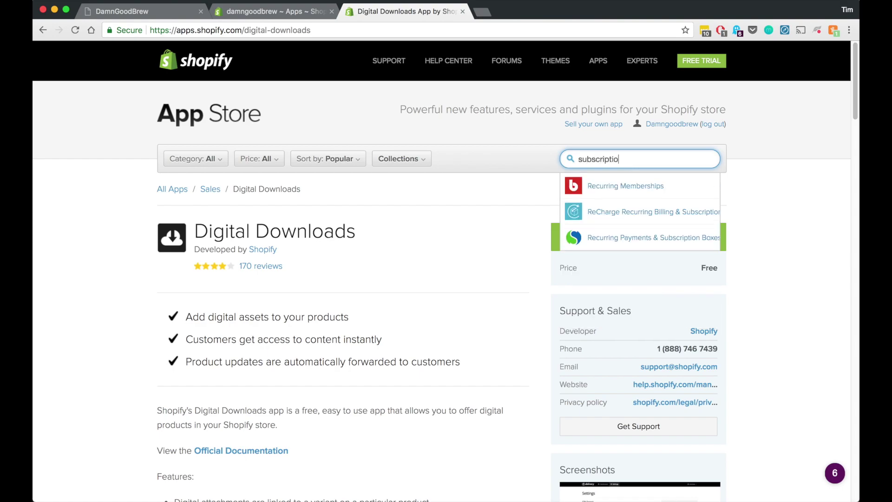
pyautogui.write('ns')
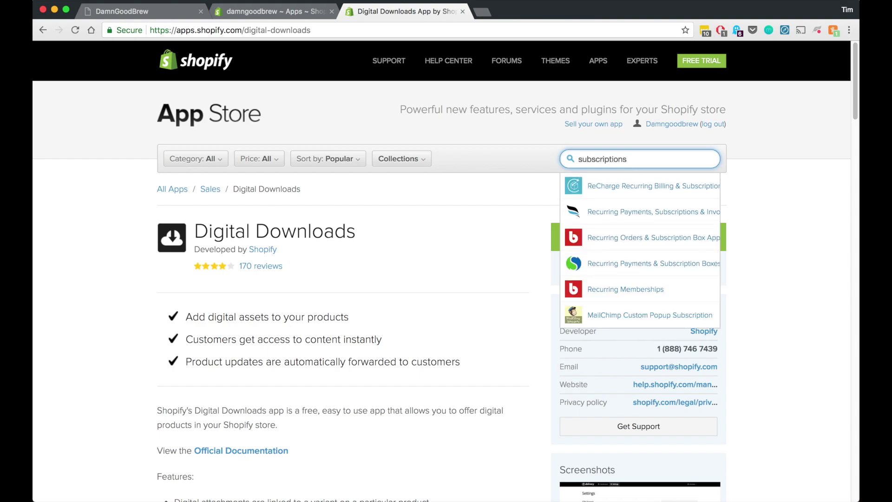
pyautogui.press('Down')
pyautogui.press('Return')
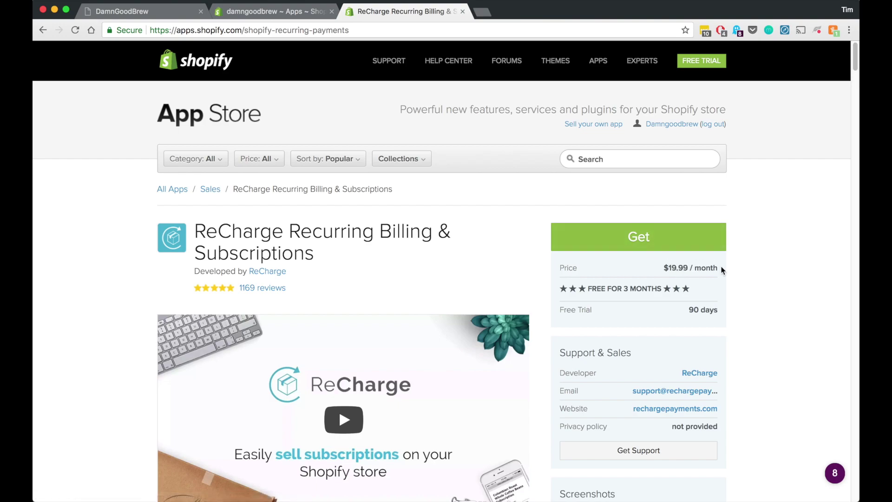
# Examine ReCharge's monthly price and free trial period, and read through its feature list and example stores
pyautogui.tripleClick(660, 267)
pyautogui.click(660, 268)
pyautogui.doubleClick(695, 311)
pyautogui.scroll(-6, 670, 342)
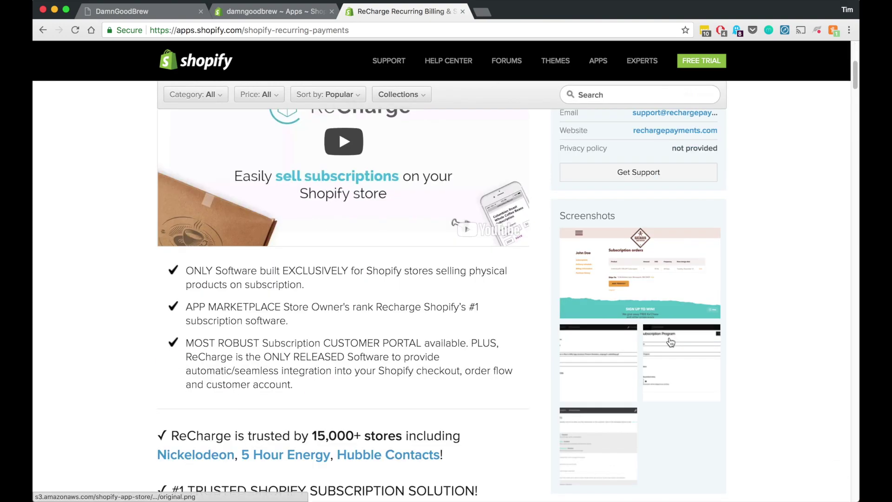
pyautogui.scroll(-3, 670, 342)
pyautogui.scroll(-1, 476, 374)
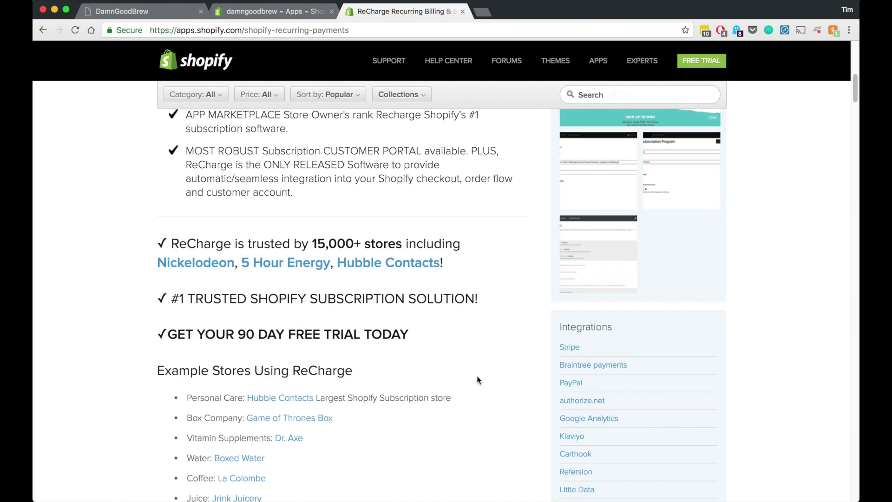
pyautogui.scroll(-8, 469, 407)
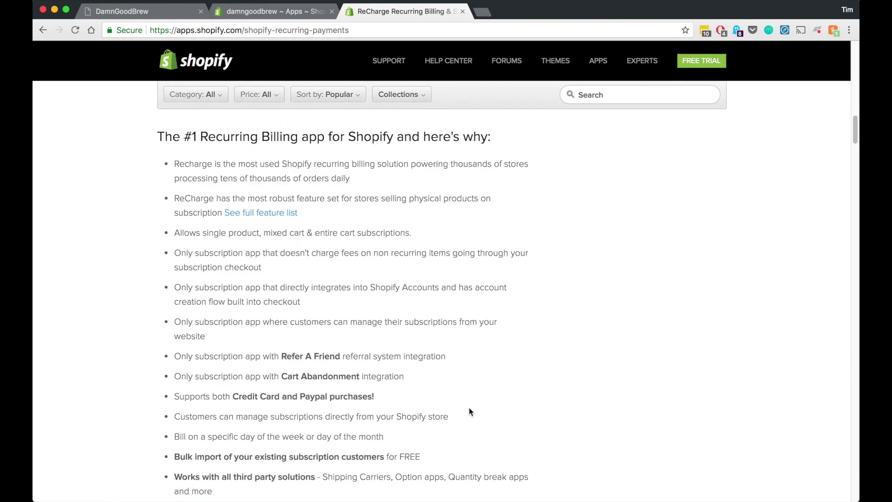
pyautogui.scroll(-8, 469, 408)
pyautogui.scroll(-1, 470, 407)
pyautogui.scroll(-5, 469, 407)
pyautogui.scroll(20, 469, 407)
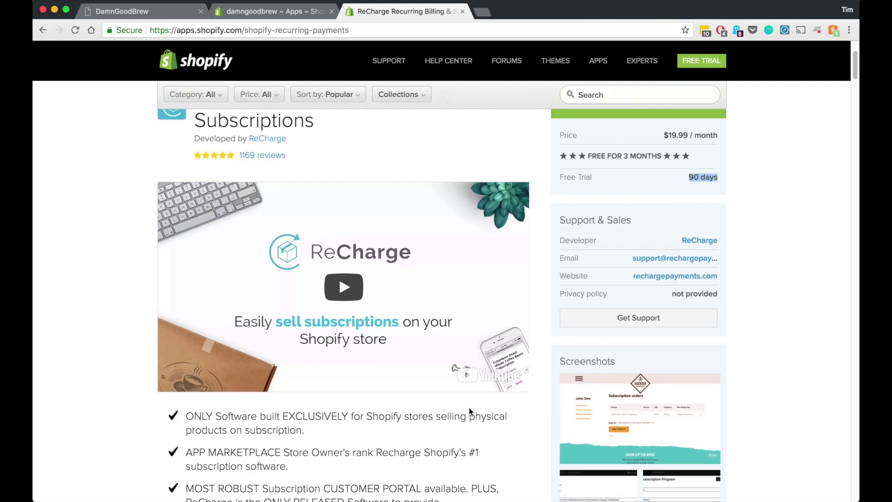
pyautogui.scroll(3, 470, 408)
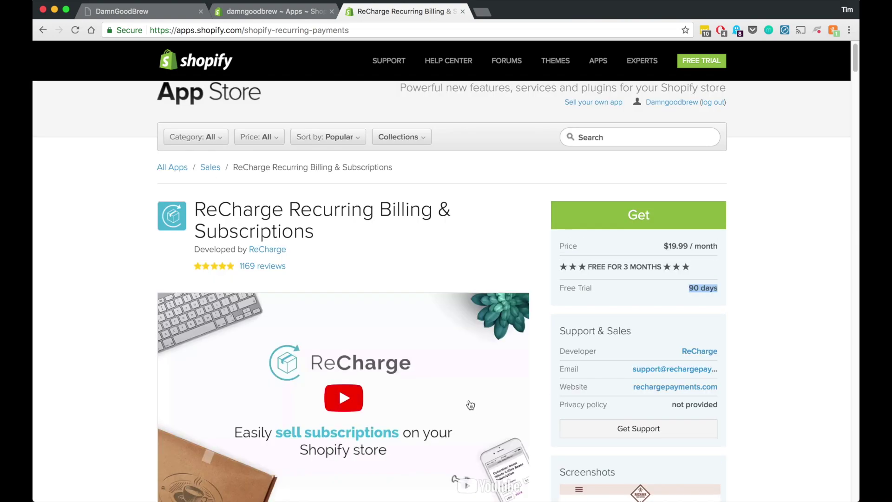
# Go back to the App Store's front page, and return to the Apps page of the store admin
pyautogui.click(42, 30)
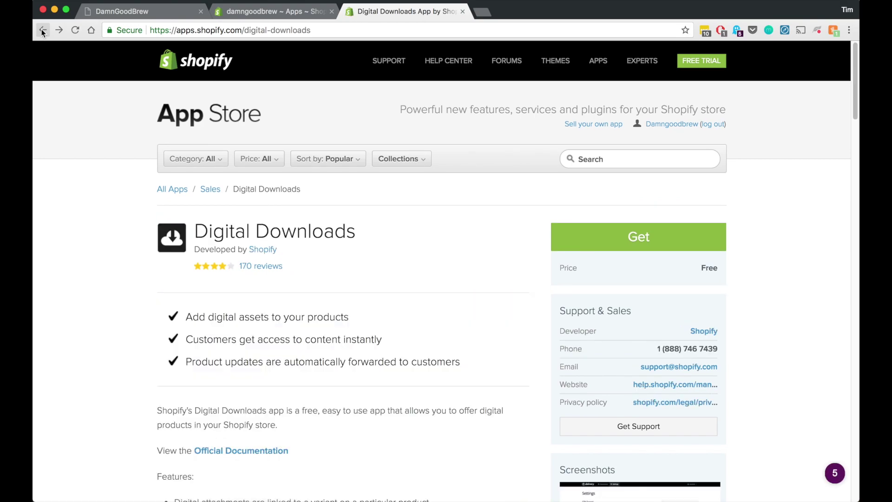
pyautogui.click(42, 30)
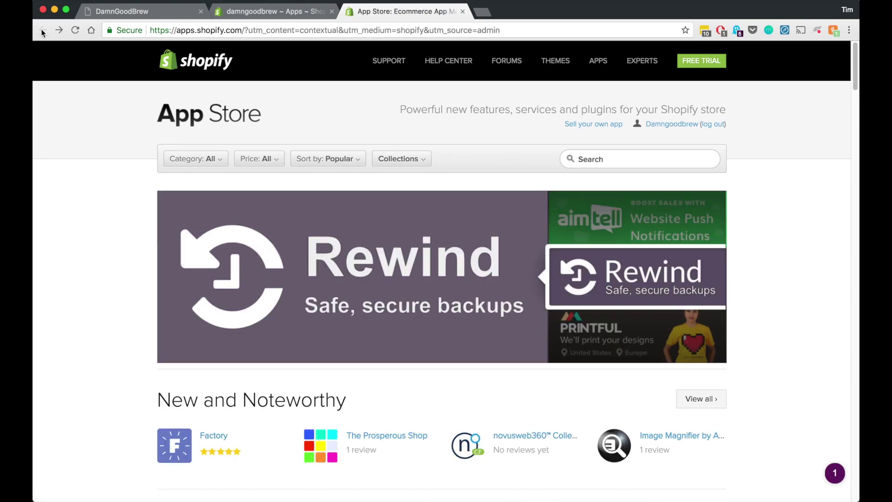
pyautogui.click(228, 12)
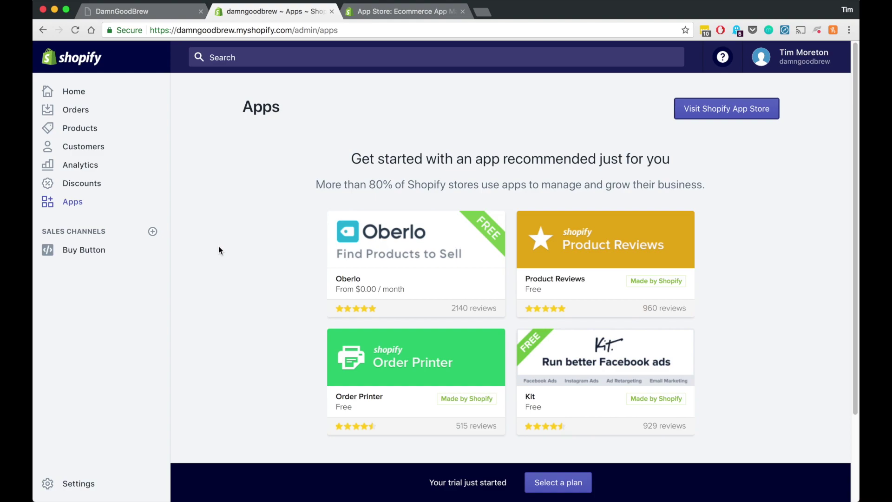
# Start a new product titled "Coffee" with the description "This is coffee"
pyautogui.click(79, 129)
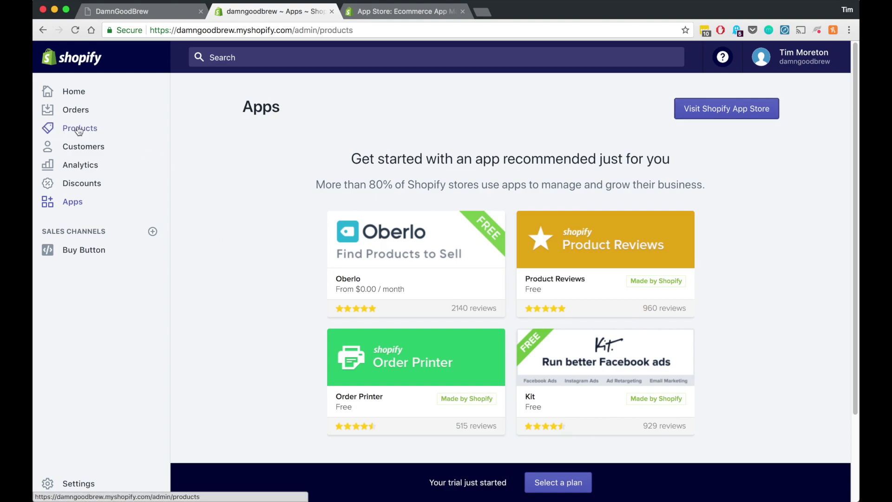
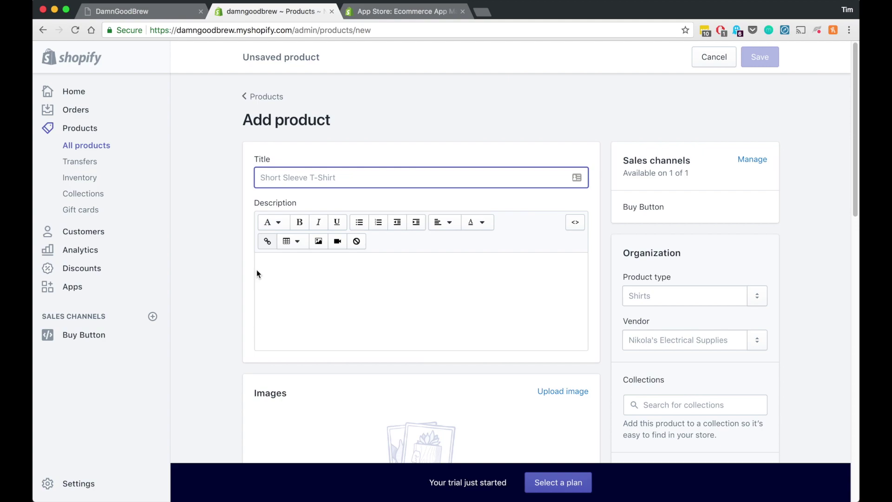
pyautogui.write('Coffee')
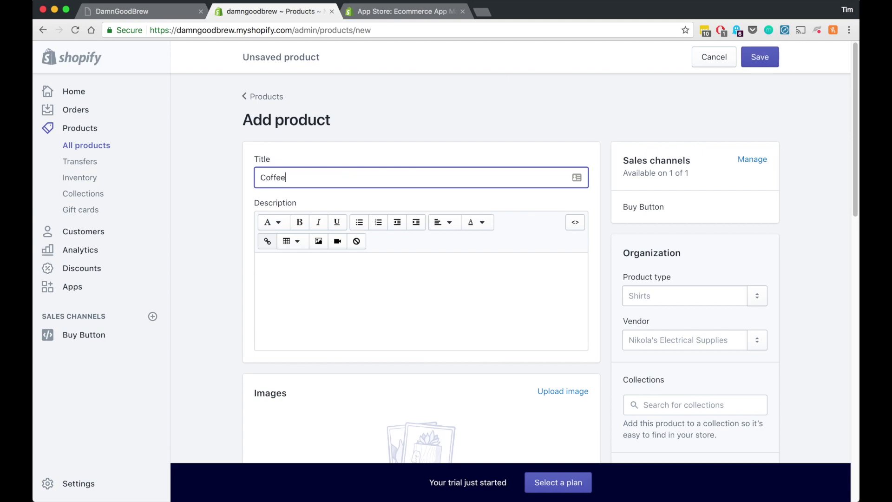
pyautogui.click(324, 333)
pyautogui.write('This is coffee')
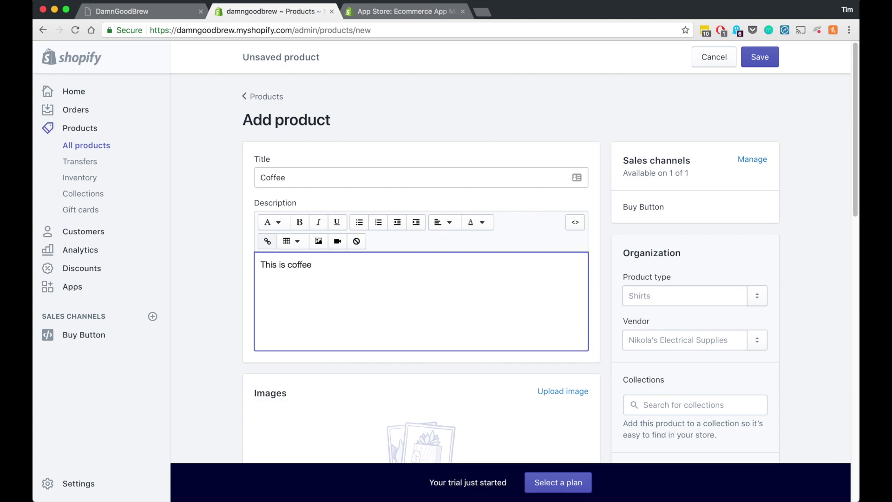
# Upload step-1.jpg from the project's img folder in Code as the Coffee product's image
pyautogui.scroll(-5, 402, 318)
pyautogui.click(562, 145)
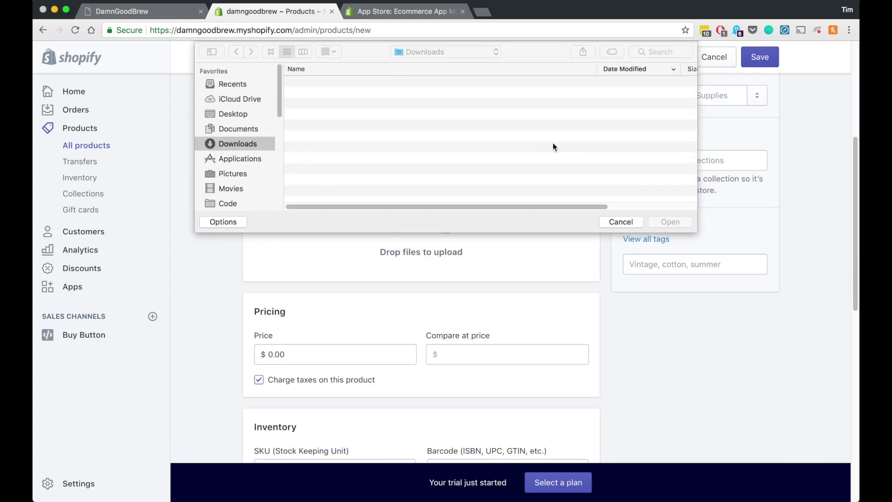
pyautogui.click(234, 206)
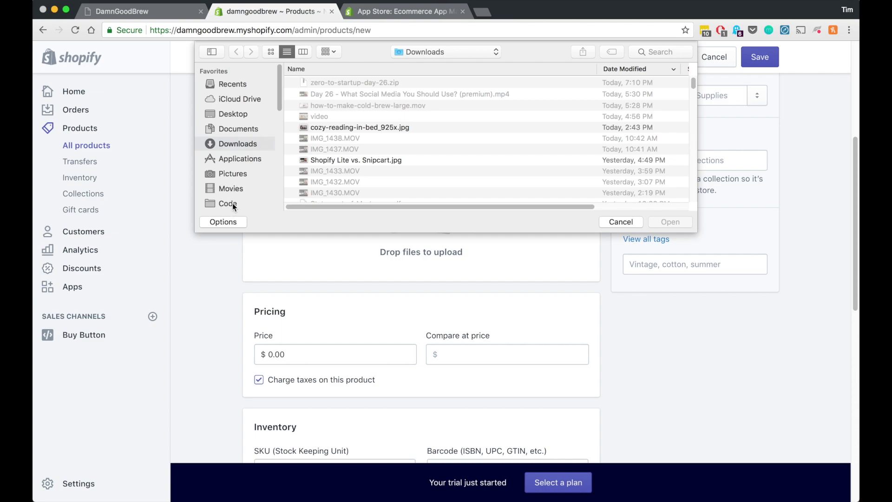
pyautogui.doubleClick(356, 82)
pyautogui.doubleClick(319, 94)
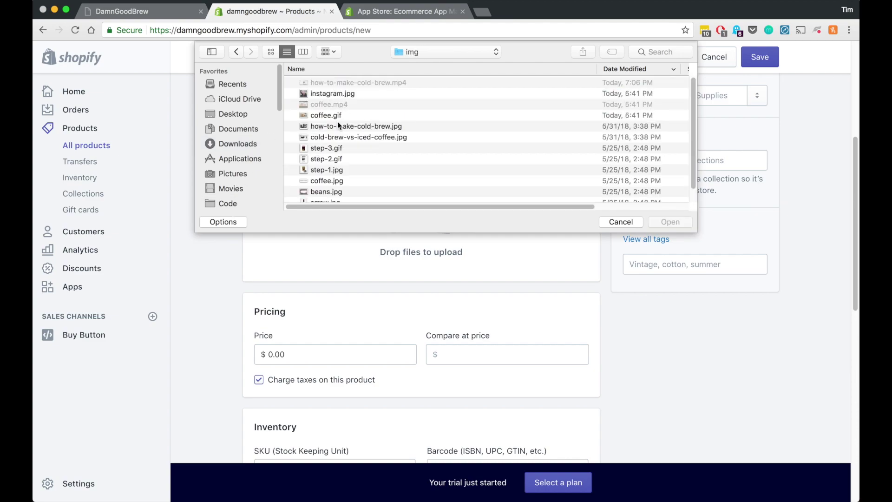
pyautogui.click(336, 170)
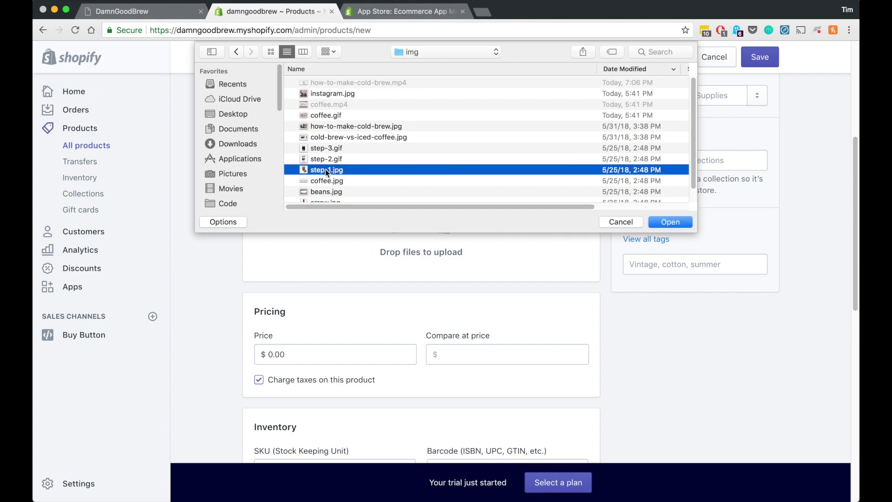
pyautogui.doubleClick(325, 169)
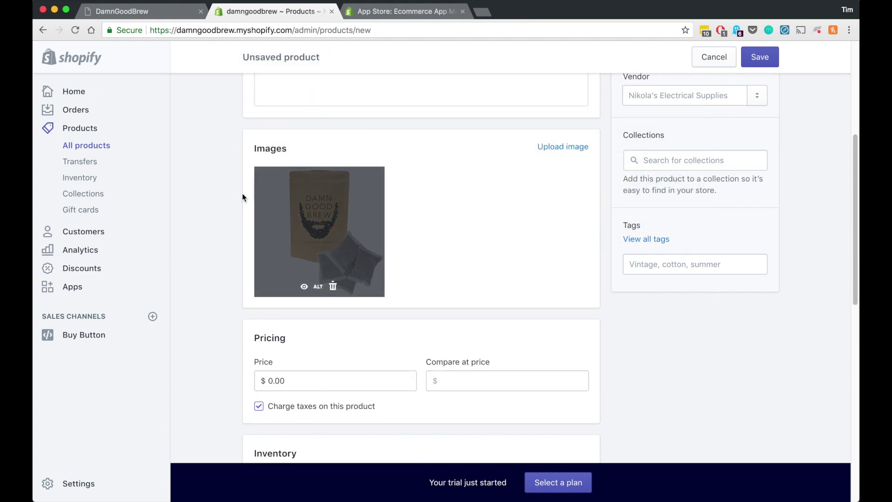
# Set the Coffee product's price to $20.00
pyautogui.scroll(-2, 223, 279)
pyautogui.click(276, 306)
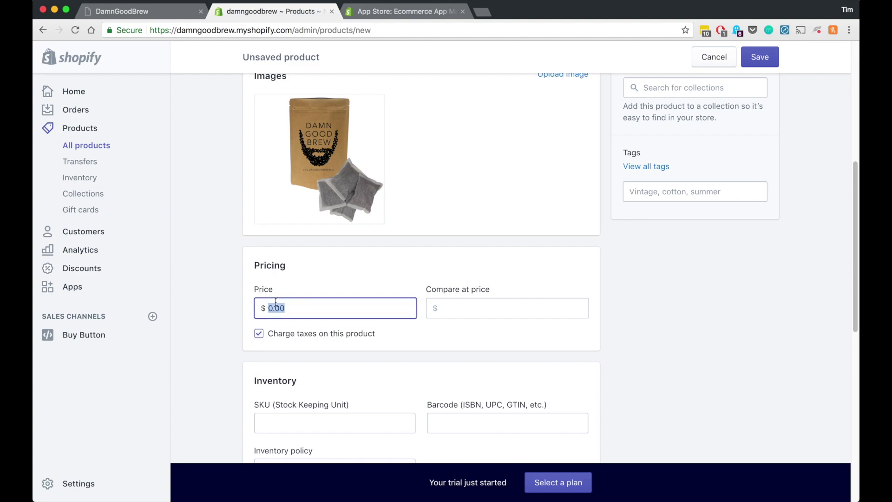
pyautogui.write('20')
pyautogui.press('Tab')
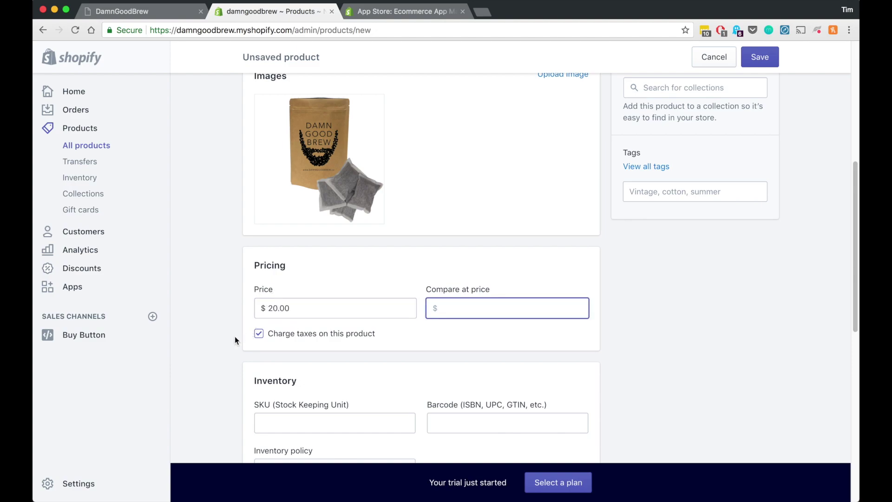
# Try having Shopify track the product's inventory, and switch the inventory policy back to "Don't track inventory"
pyautogui.scroll(-5, 235, 339)
pyautogui.click(273, 195)
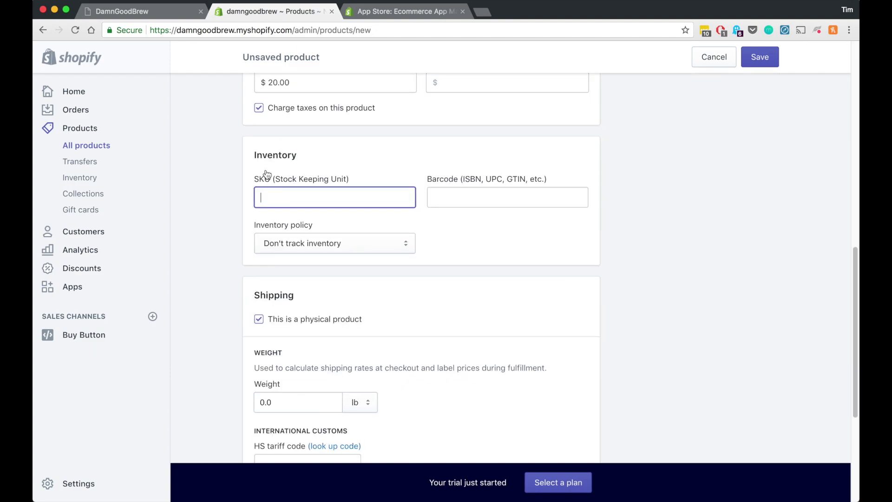
pyautogui.moveTo(241, 149); pyautogui.dragTo(528, 225)
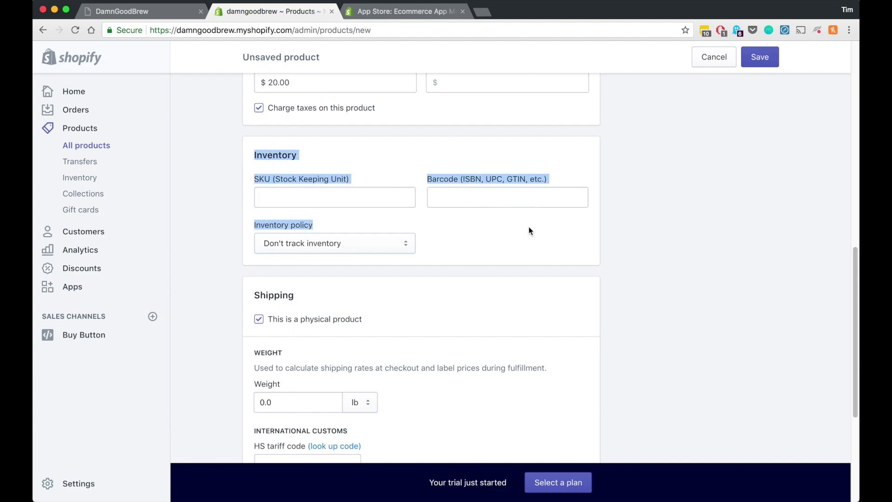
pyautogui.click(517, 234)
pyautogui.click(390, 253)
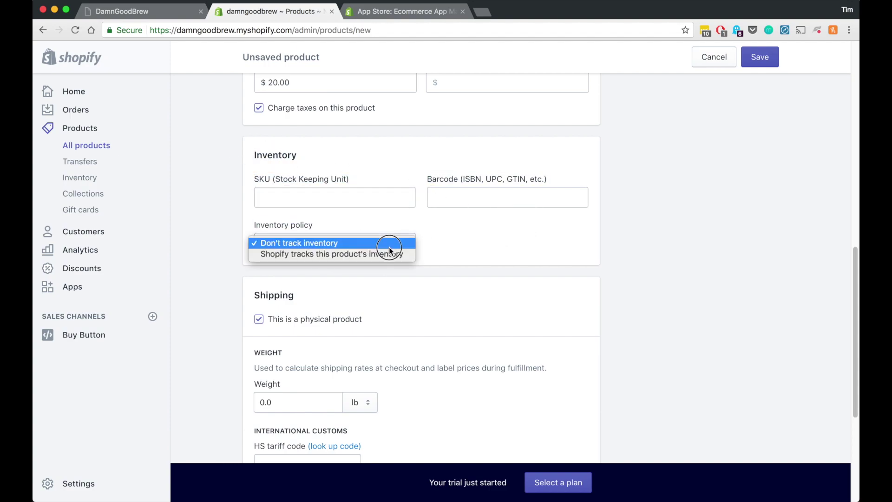
pyautogui.click(386, 253)
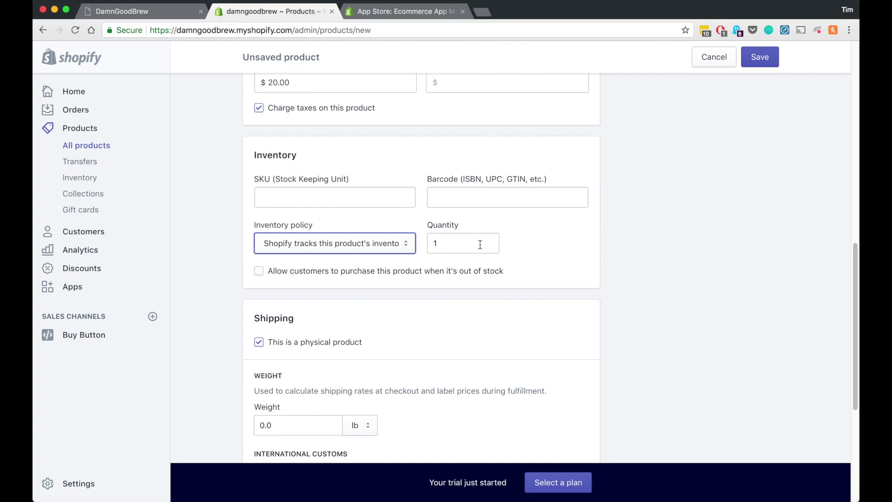
pyautogui.click(373, 243)
pyautogui.click(370, 233)
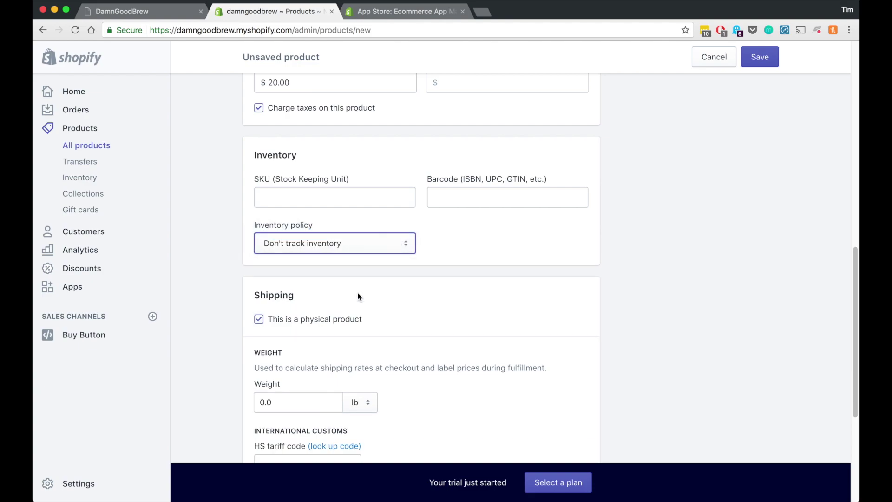
# Keep the product marked as physical with Manual fulfillment, and set its shipping weight to 1 lb
pyautogui.scroll(-3, 350, 311)
pyautogui.click(259, 168)
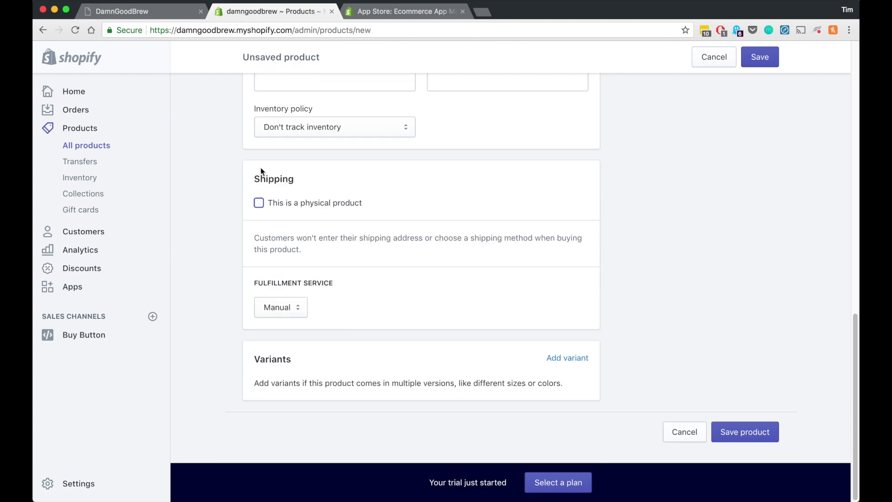
pyautogui.click(259, 203)
pyautogui.click(305, 251)
pyautogui.write('1')
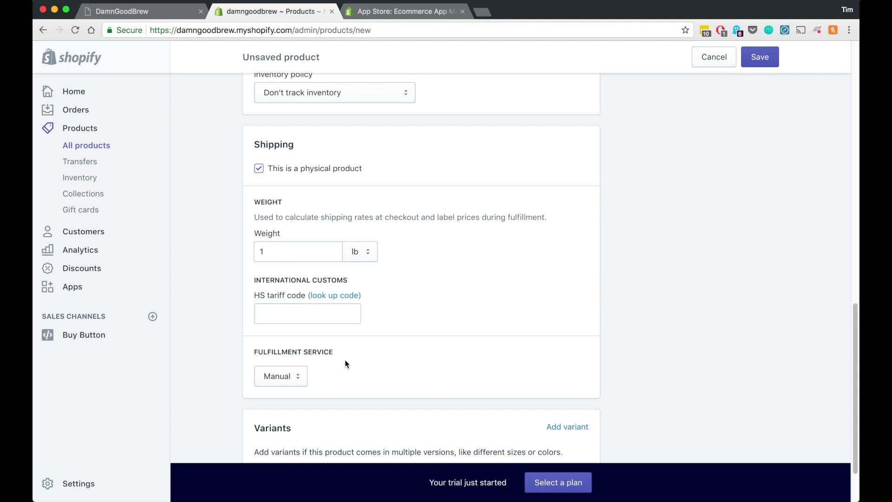
pyautogui.scroll(-3, 311, 369)
pyautogui.click(292, 303)
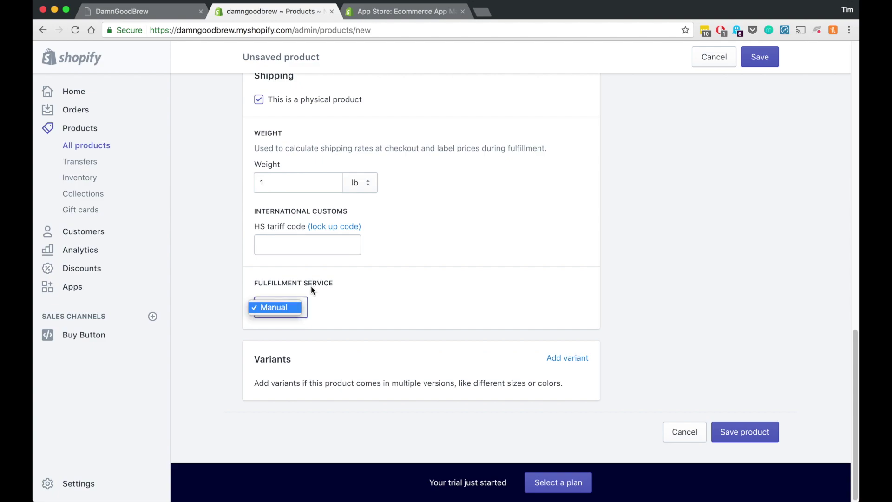
pyautogui.click(295, 304)
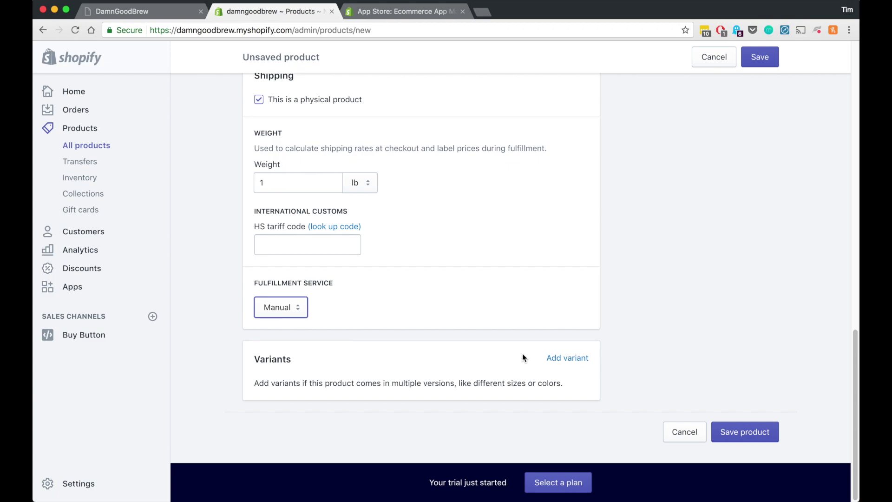
# Add a variant option named "often" to the Coffee product
pyautogui.click(559, 359)
pyautogui.scroll(-3, 323, 426)
pyautogui.press('Tab')
pyautogui.write('often')
pyautogui.press('Tab')
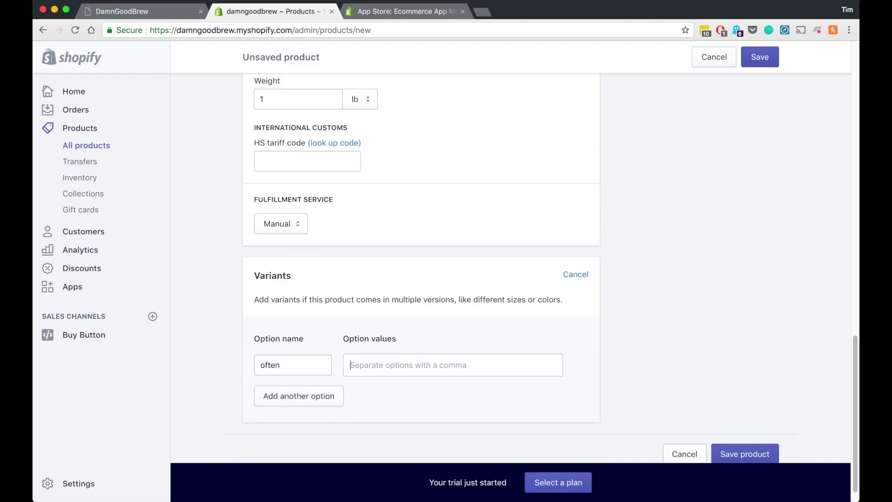
# Enter "2 weeks" and "1 month" as the values of the "often" option
pyautogui.write('2')
pyautogui.press('BackSpace')
pyautogui.write('2 weeks')
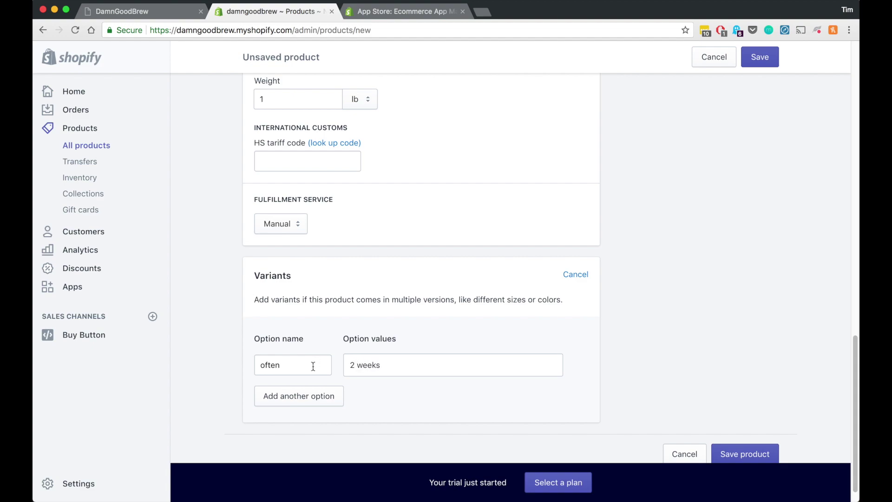
pyautogui.click(293, 393)
pyautogui.click(385, 384)
pyautogui.write('1 month,')
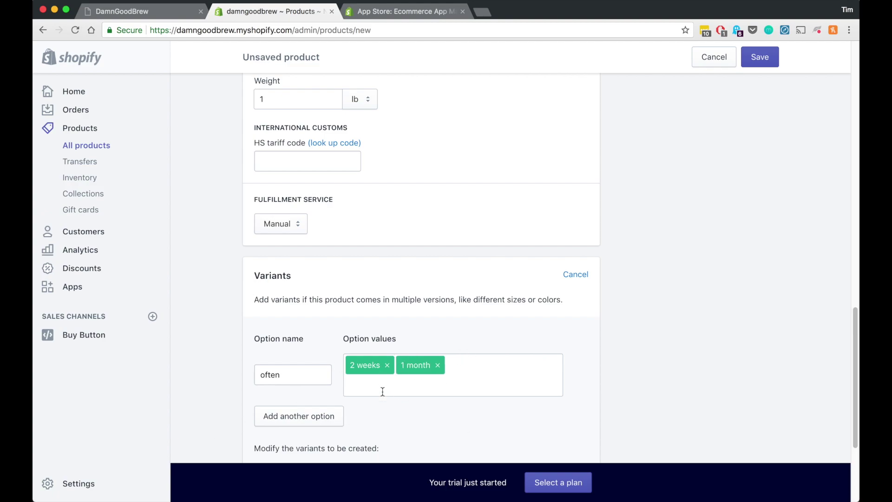
pyautogui.scroll(-3, 391, 403)
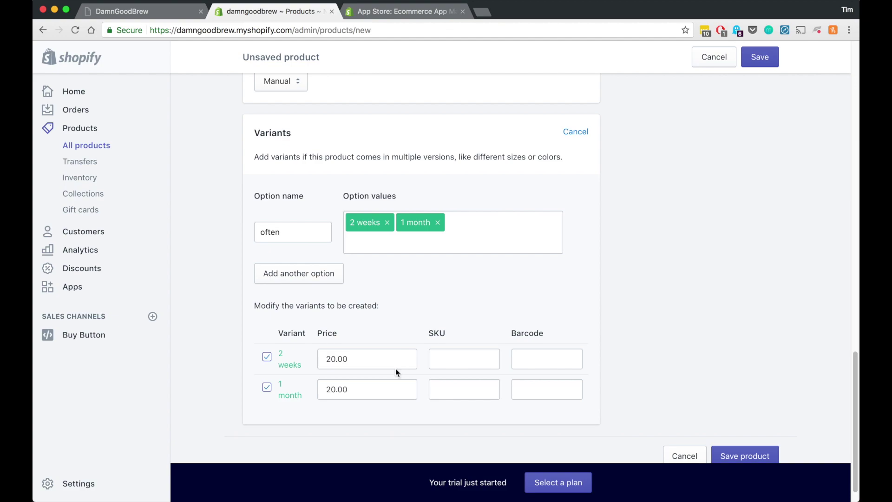
# Leave the variant prices as they are and save the Coffee product
pyautogui.click(333, 359)
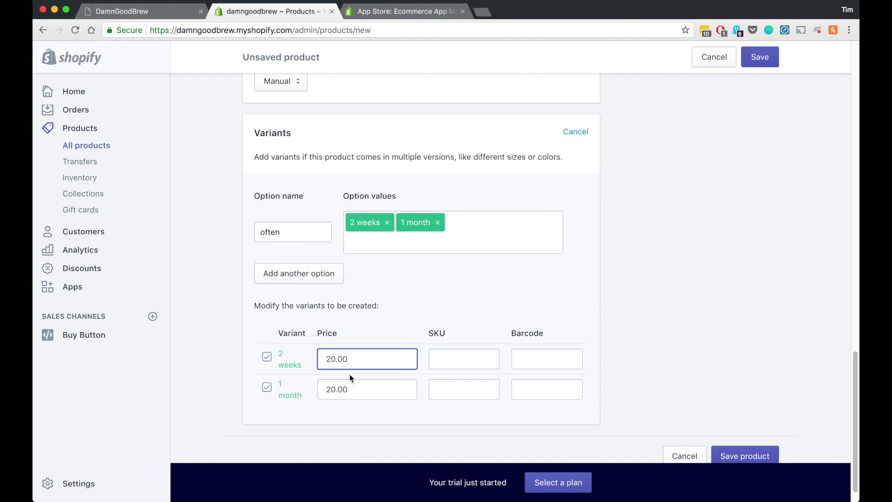
pyautogui.scroll(2, 405, 399)
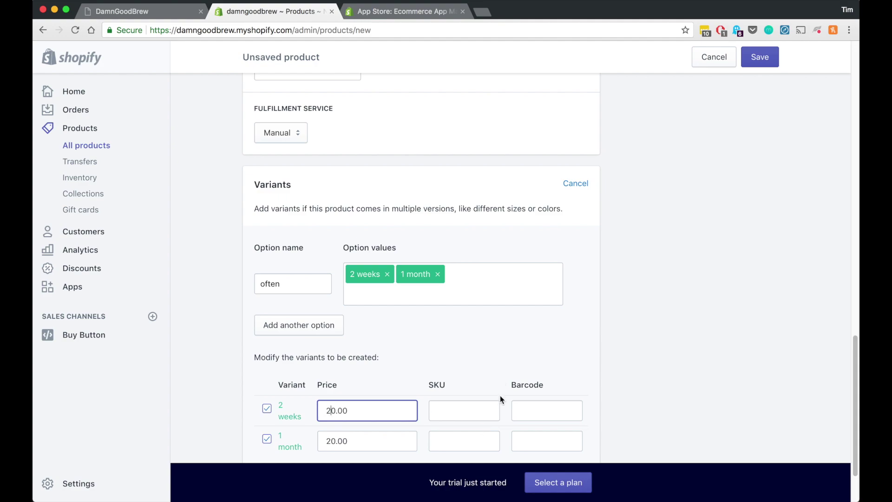
pyautogui.scroll(10, 500, 398)
pyautogui.scroll(10, 500, 399)
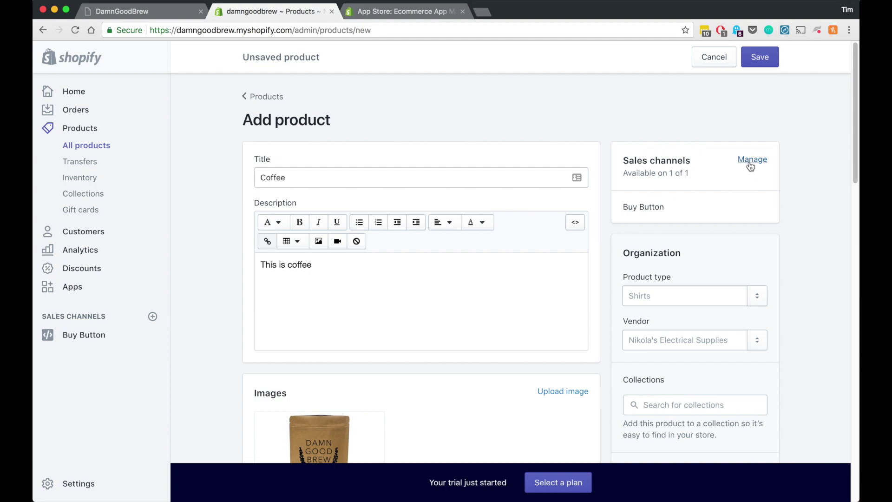
pyautogui.press('super+s')
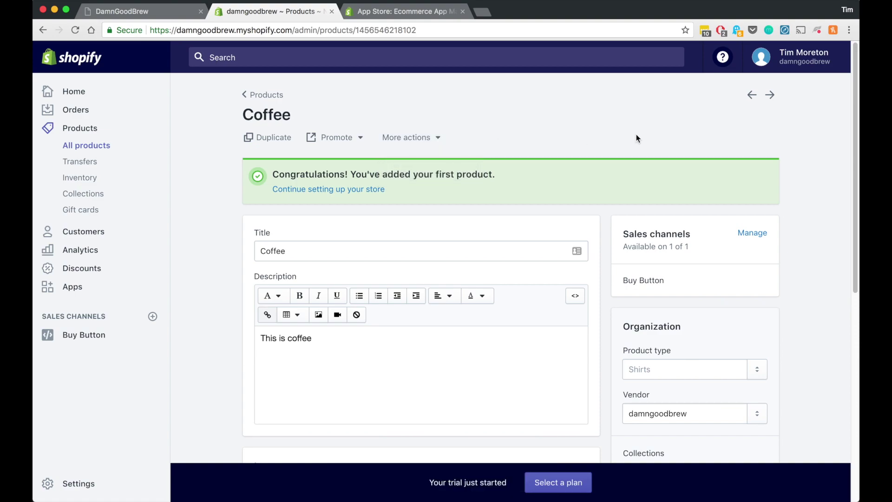
# Start embedding the Coffee product on a website, compare the Buy Button layouts, and choose Full information
pyautogui.click(411, 137)
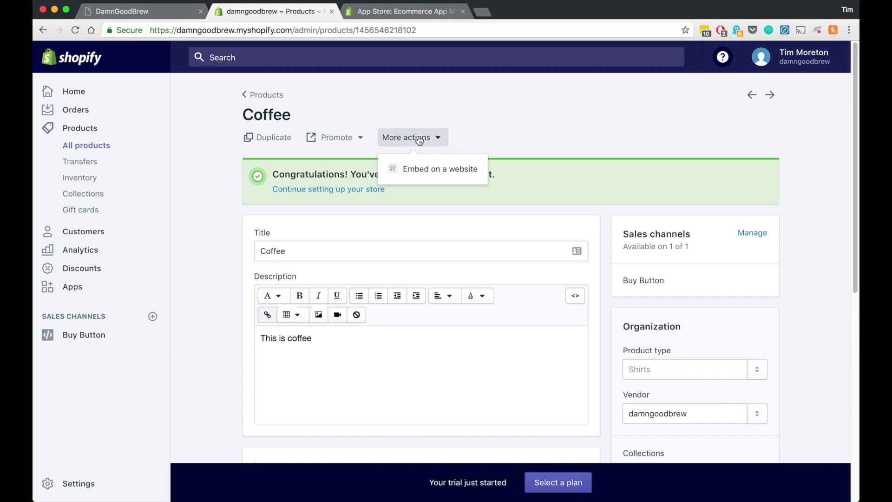
pyautogui.click(427, 170)
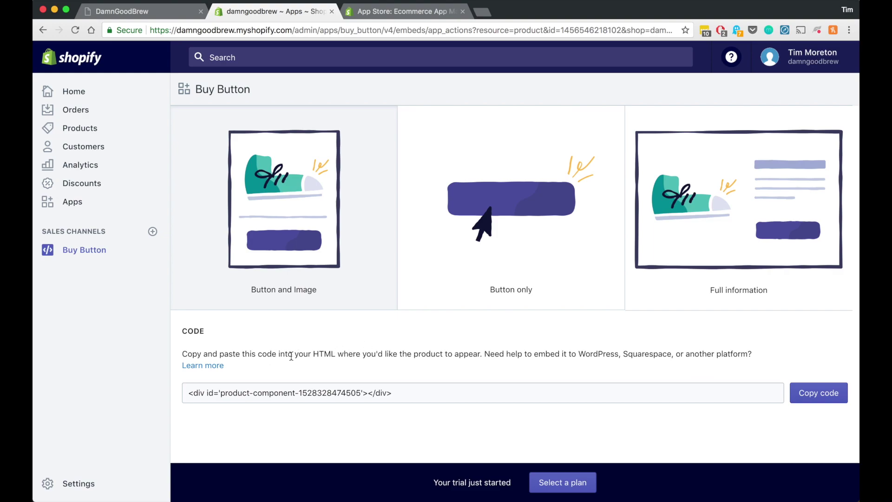
pyautogui.click(511, 220)
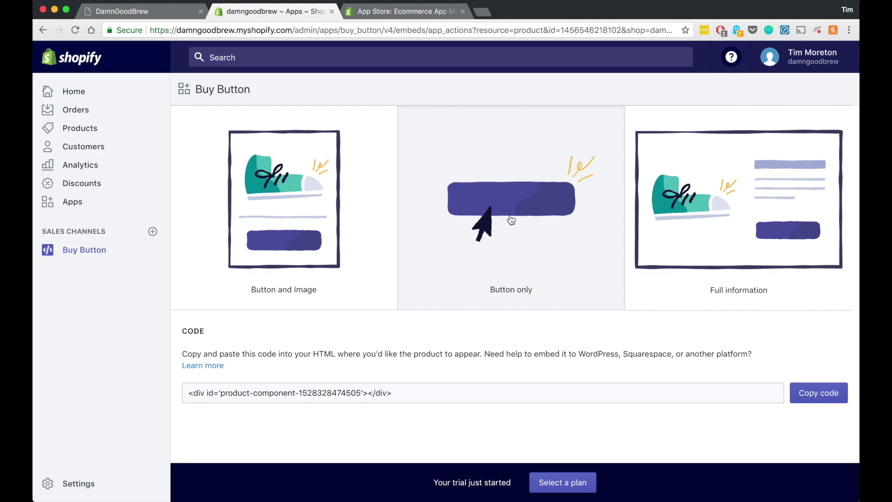
pyautogui.click(691, 206)
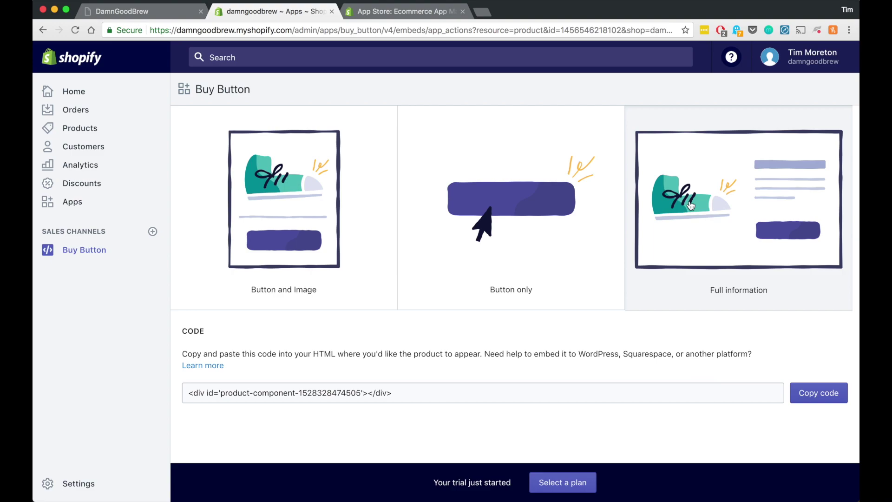
pyautogui.click(258, 186)
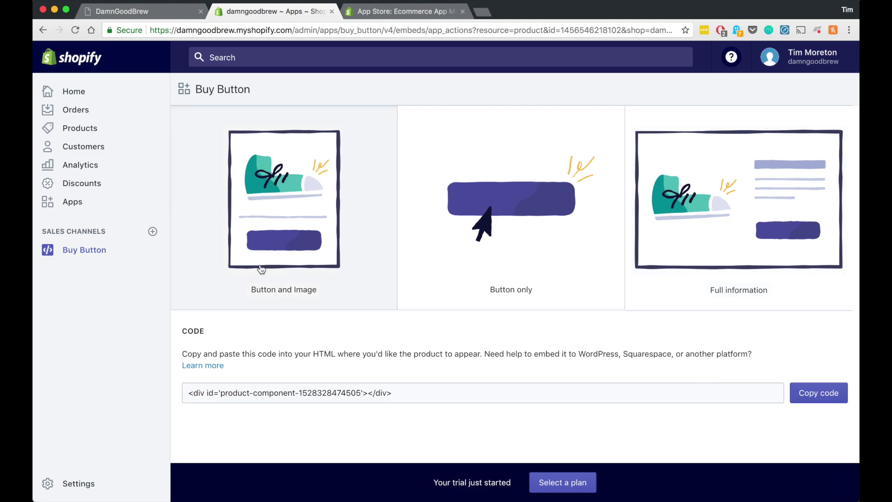
pyautogui.click(795, 184)
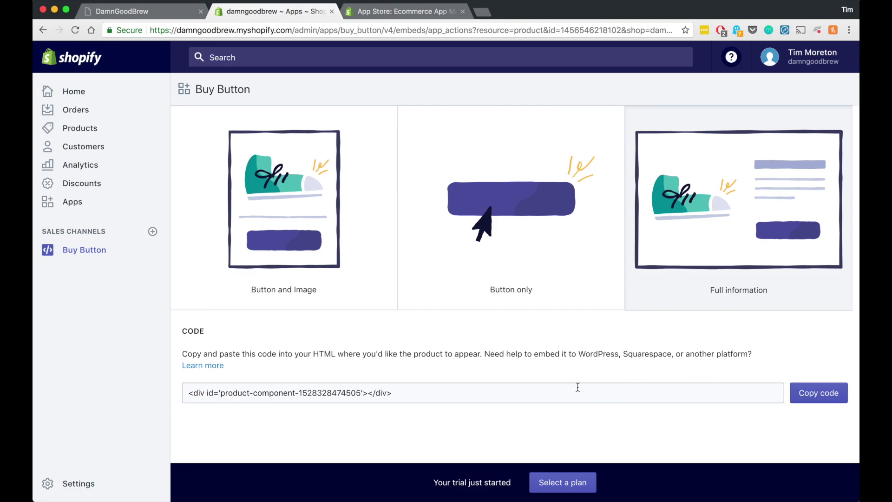
# Copy the Buy Button embed code for the Full information layout
pyautogui.click(817, 395)
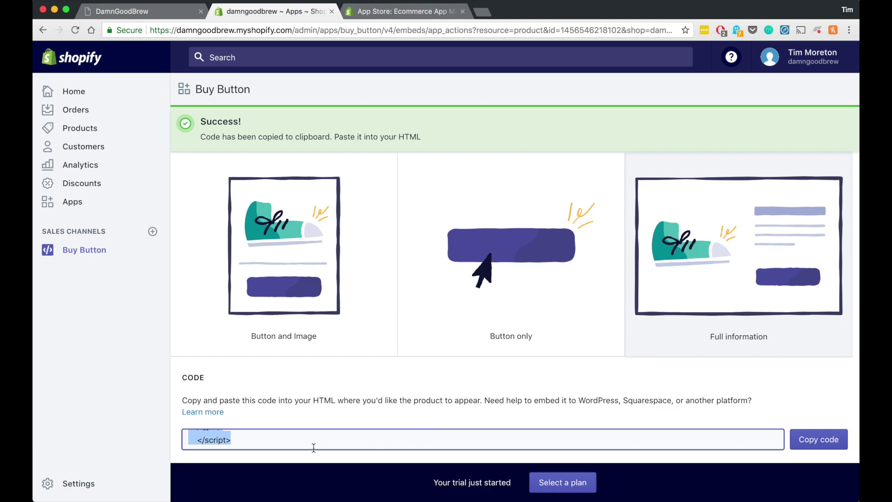
pyautogui.scroll(10, 240, 439)
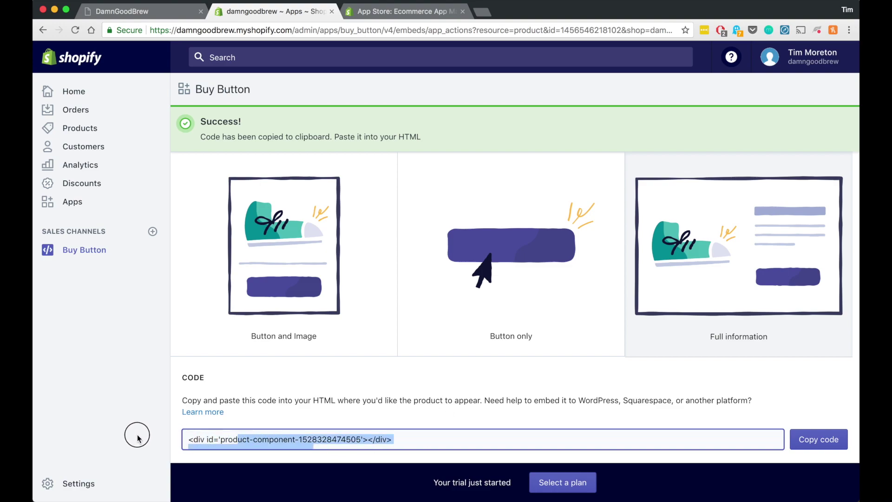
pyautogui.click(818, 439)
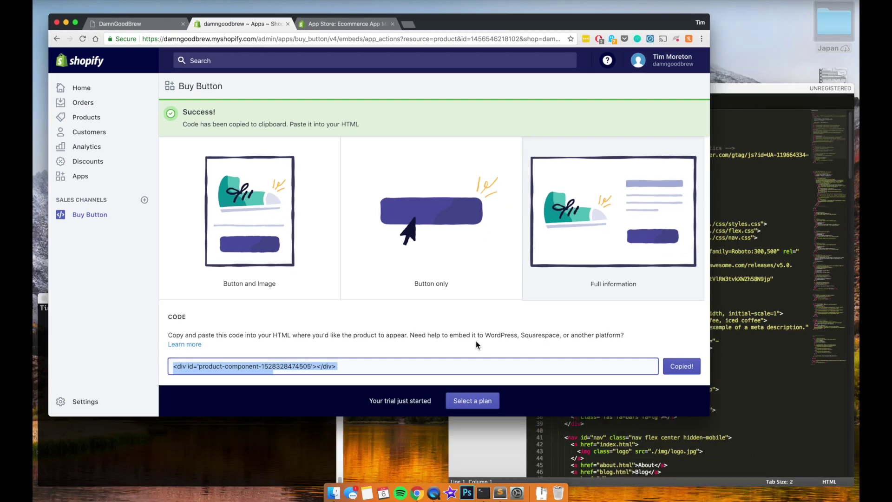
# Switch to index.html in the code editor and paste the embed code, including its API key, between the video section and the footer
pyautogui.hotkey('ctrl', 'Up')
pyautogui.click(697, 319)
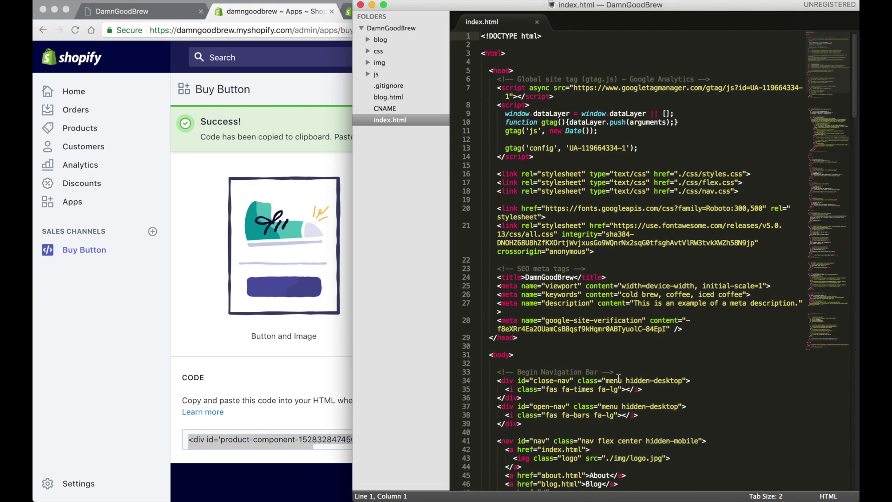
pyautogui.scroll(-15, 618, 377)
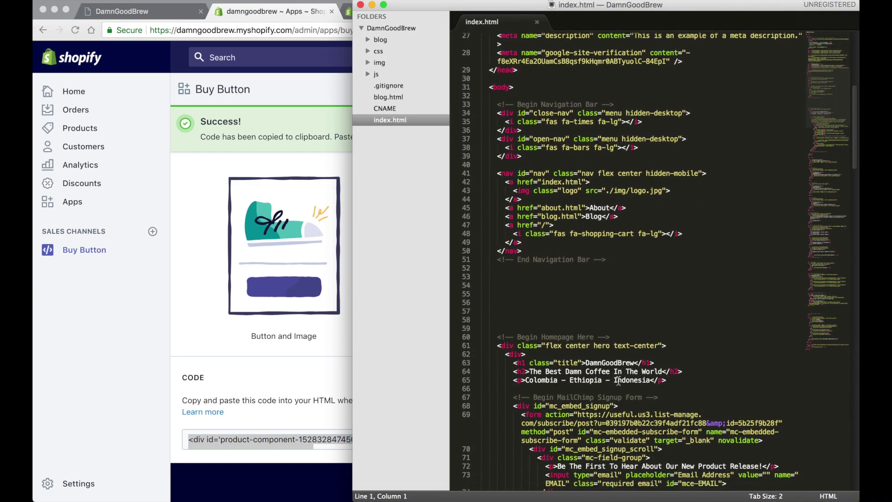
pyautogui.scroll(-20, 619, 380)
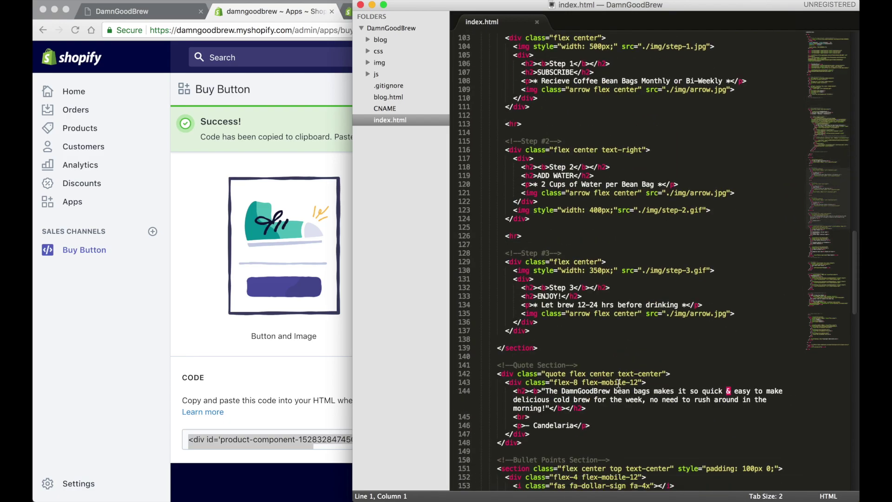
pyautogui.click(582, 194)
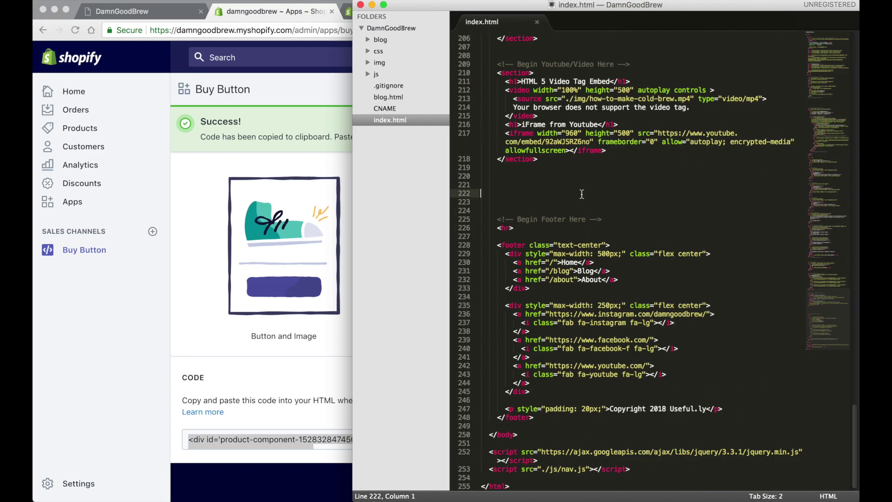
pyautogui.press('cmd+v')
pyautogui.press('Return')
pyautogui.press('Return')
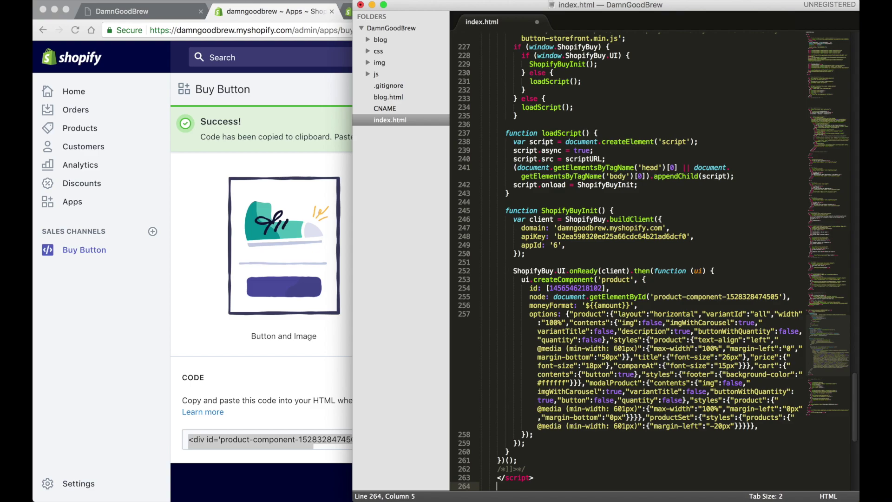
# Examine the pasted Buy Button code in index.html, especially the ShopifyBuy.UI.onReady block that creates the product component
pyautogui.click(130, 346)
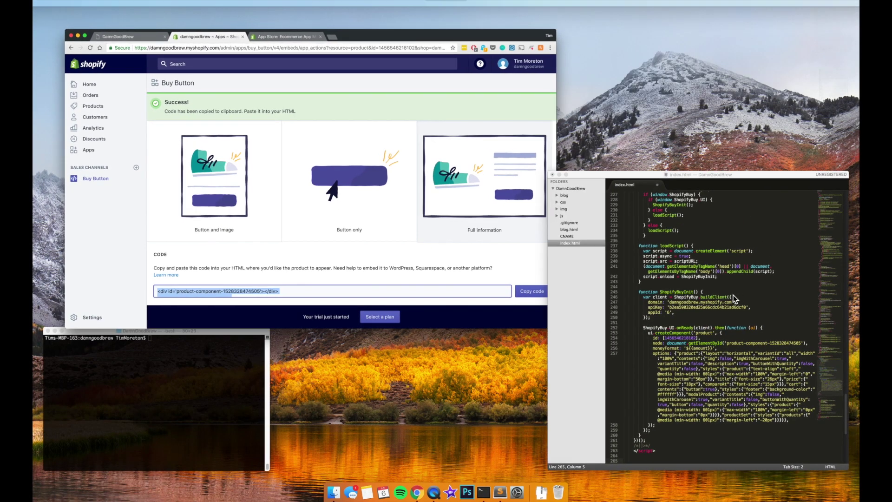
pyautogui.press('cmd+Tab')
pyautogui.scroll(2, 579, 329)
pyautogui.scroll(1, 578, 330)
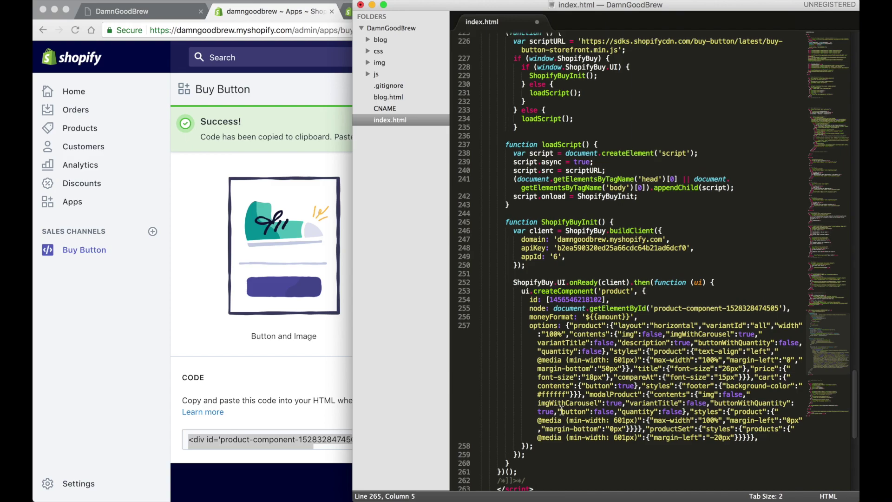
pyautogui.scroll(3, 564, 322)
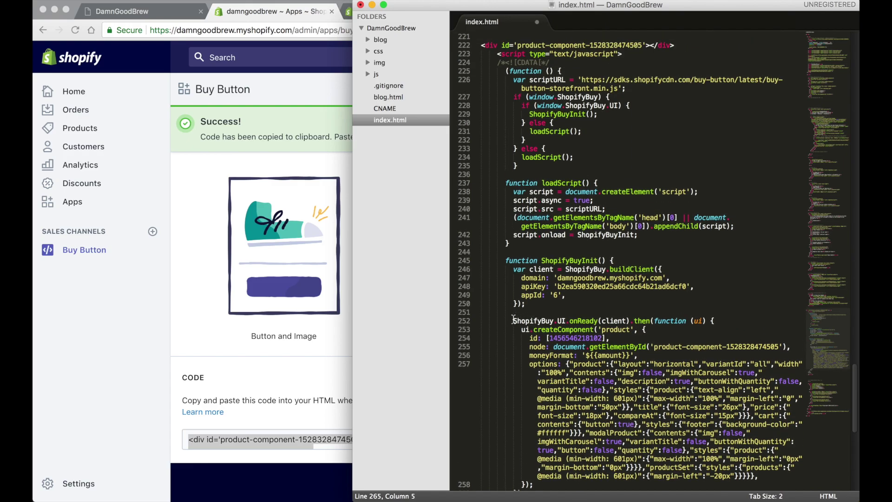
pyautogui.moveTo(511, 321); pyautogui.dragTo(690, 418)
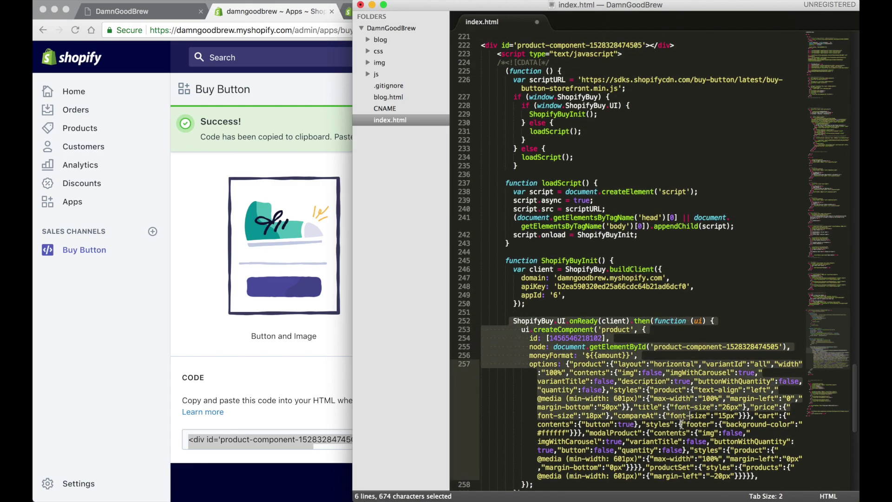
pyautogui.scroll(3, 690, 434)
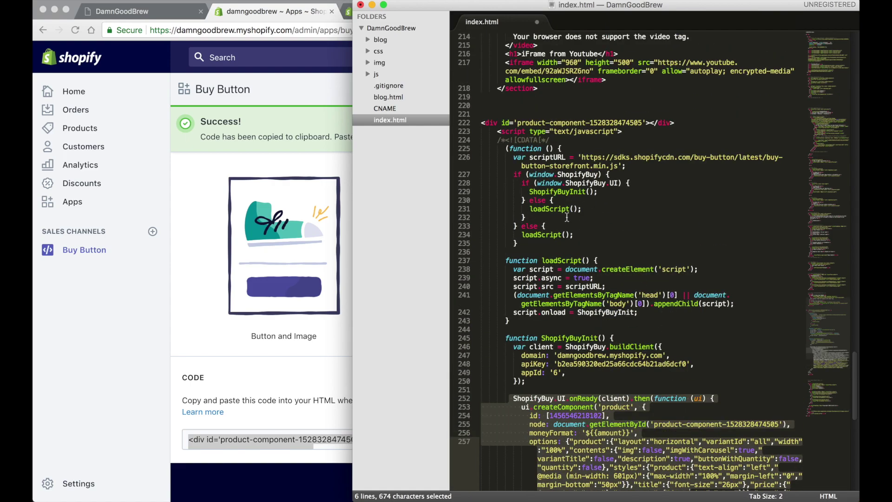
# Examine the product-component div, the opening of the script, and the scriptURL address in the embed code
pyautogui.click(483, 123)
pyautogui.press('shift+super+Right')
pyautogui.click(493, 132)
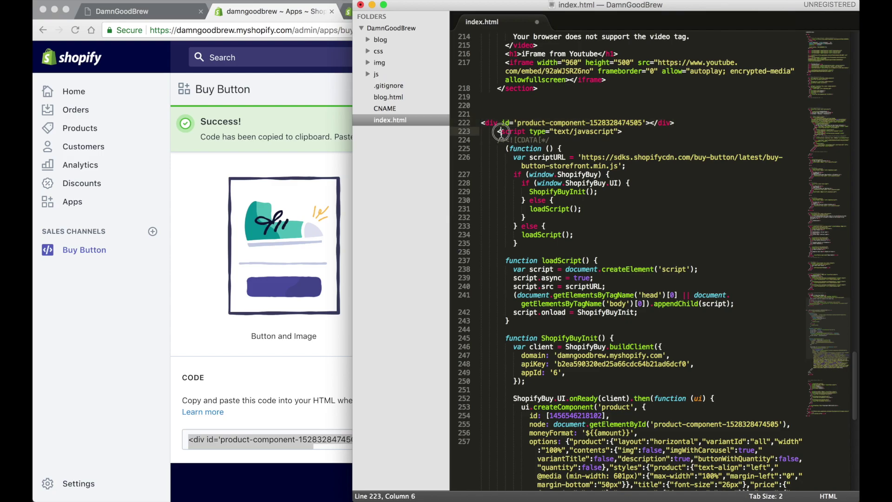
pyautogui.moveTo(493, 132); pyautogui.dragTo(642, 160)
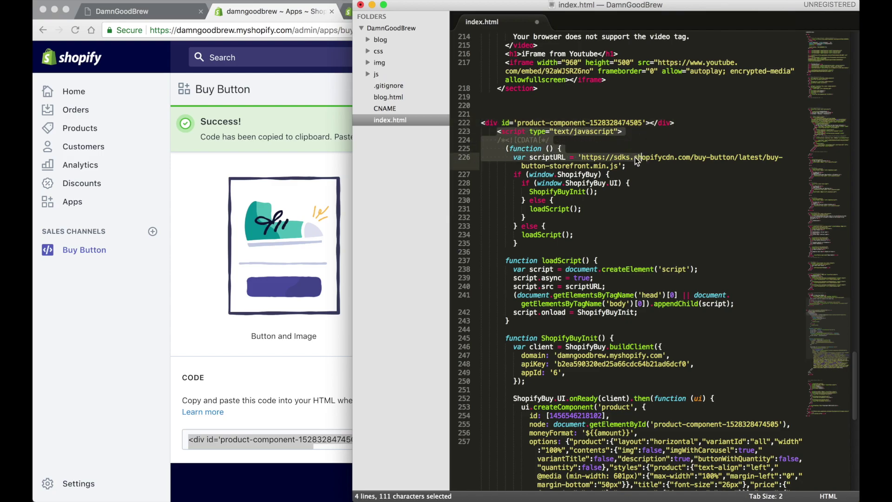
pyautogui.click(614, 158)
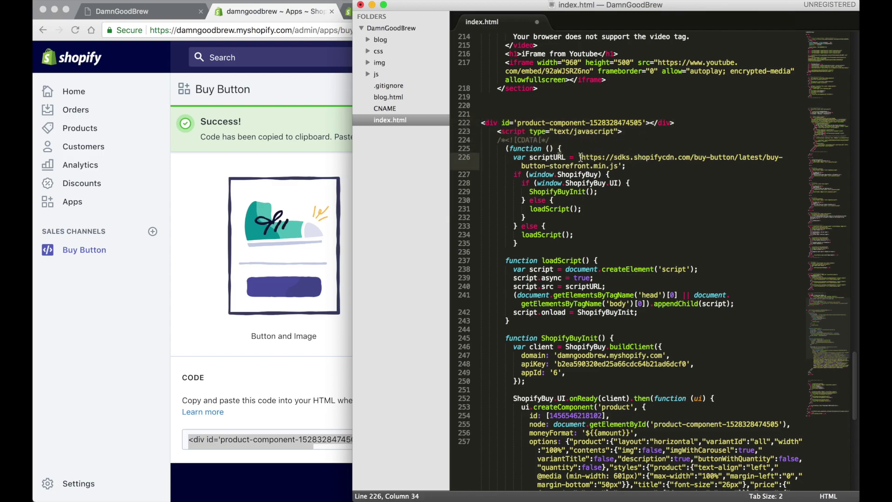
pyautogui.moveTo(579, 158); pyautogui.dragTo(617, 167)
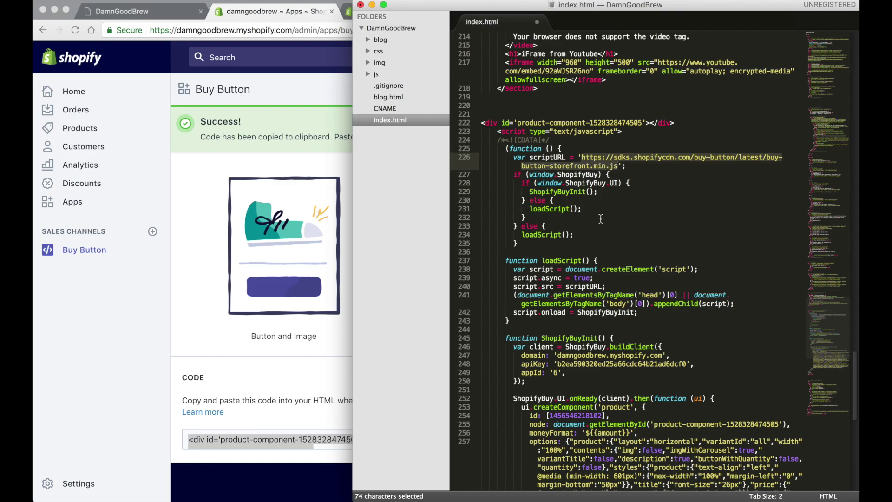
# Save index.html with the Buy Button code in place above the footer
pyautogui.scroll(-10, 593, 288)
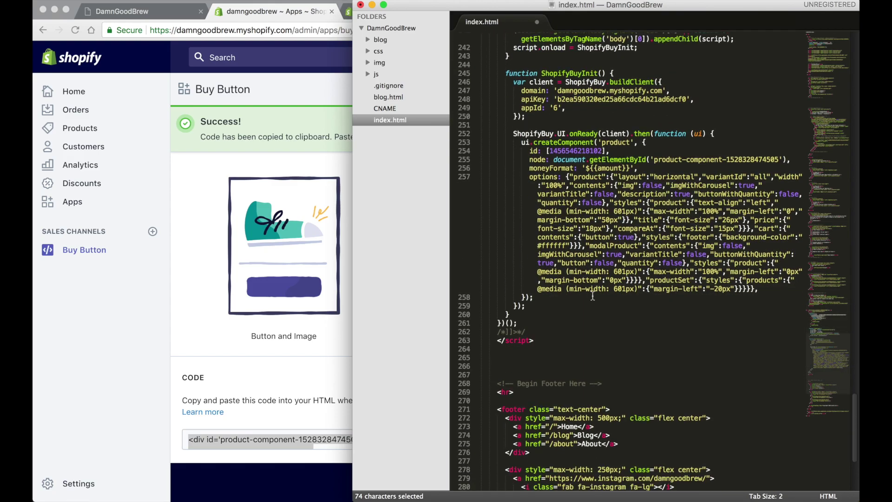
pyautogui.click(531, 332)
pyautogui.press('super+s')
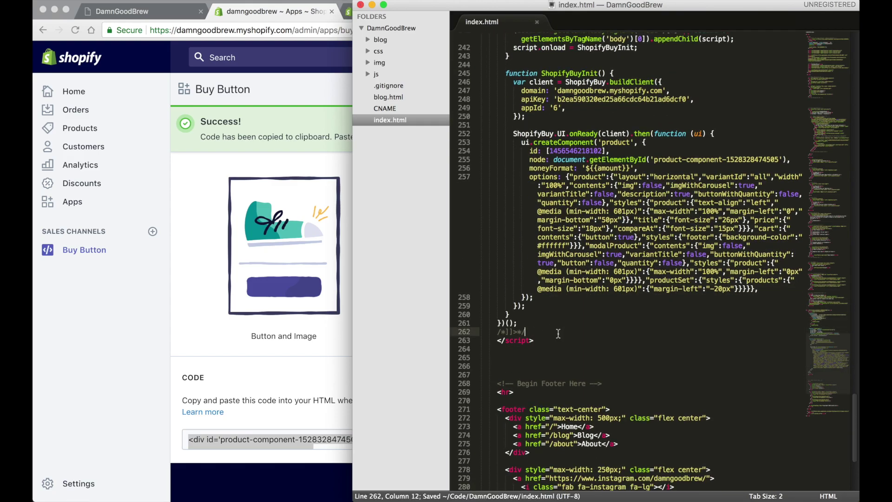
# Switch to the DamnGoodBrew page in the browser, reload it, and find the embedded Coffee product below the videos
pyautogui.click(189, 13)
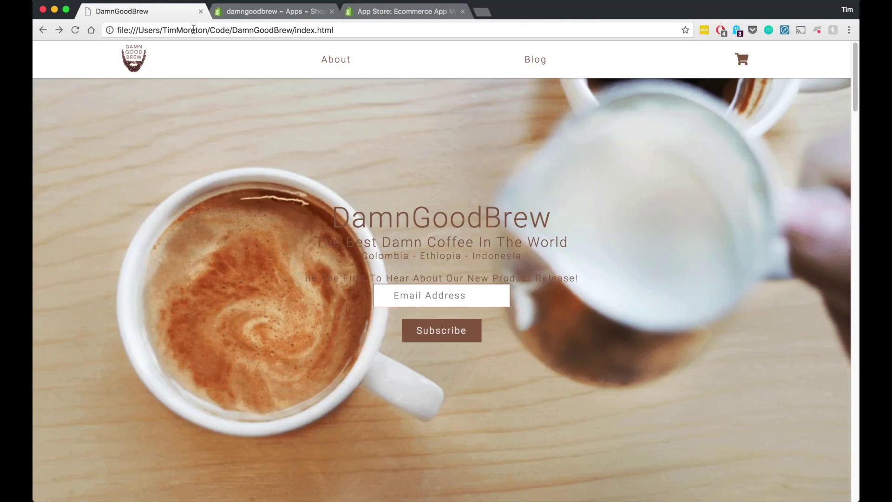
pyautogui.press('super+r')
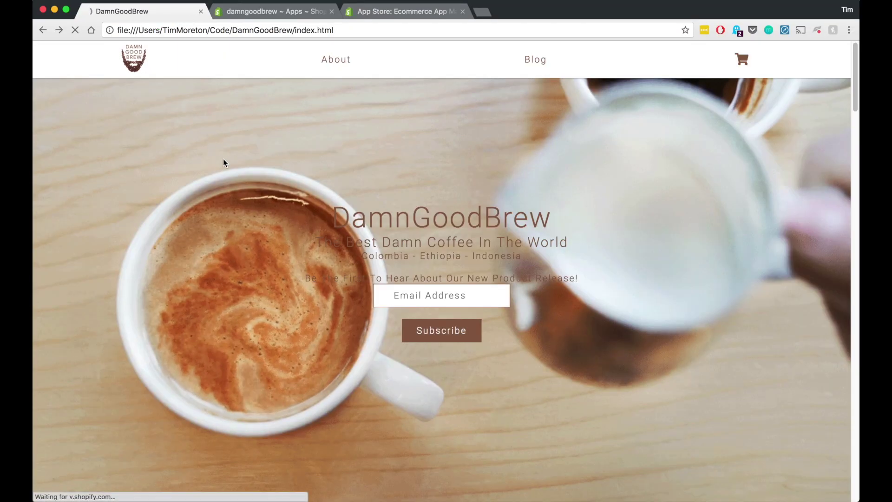
pyautogui.scroll(-20, 225, 166)
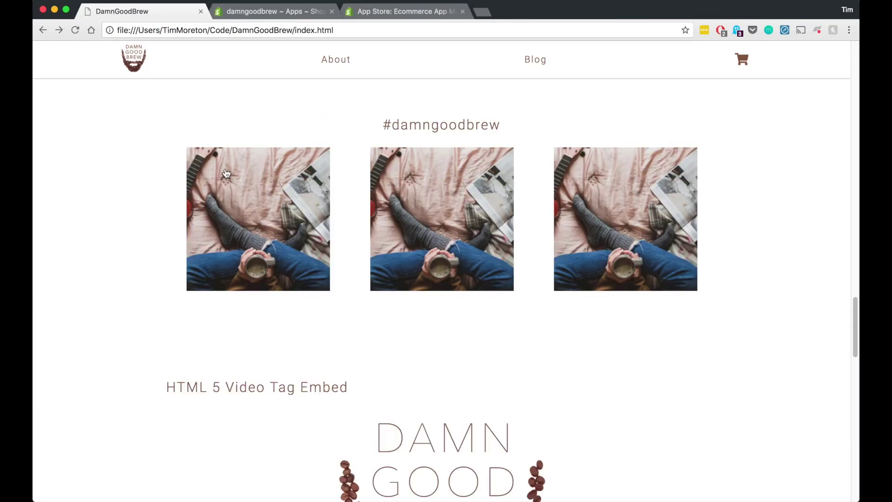
pyautogui.scroll(-15, 226, 173)
pyautogui.scroll(5, 226, 174)
pyautogui.scroll(-5, 225, 174)
# Test the embedded product's variant choices by selecting 1 month and returning to 2 weeks
pyautogui.click(610, 186)
pyautogui.click(606, 198)
pyautogui.click(608, 188)
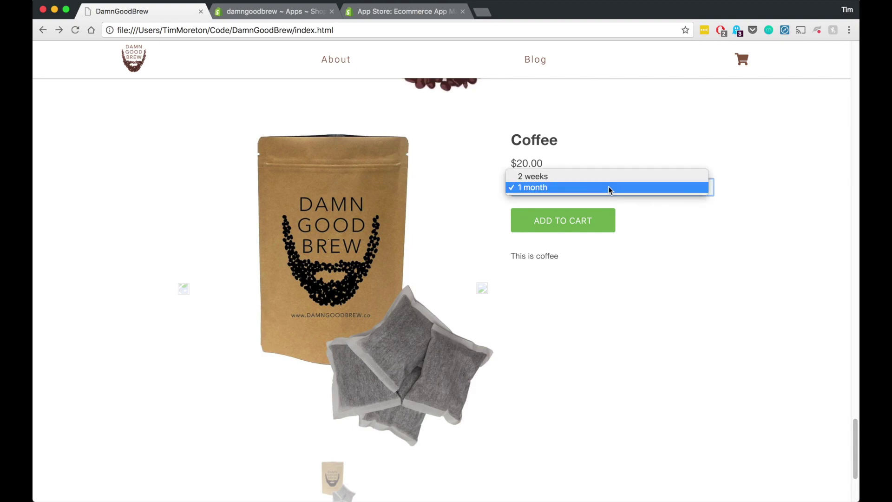
pyautogui.click(609, 175)
# Inspect the embedded Coffee product's title, price, description, image carousel and thumbnail down to the footer
pyautogui.doubleClick(532, 162)
pyautogui.doubleClick(535, 139)
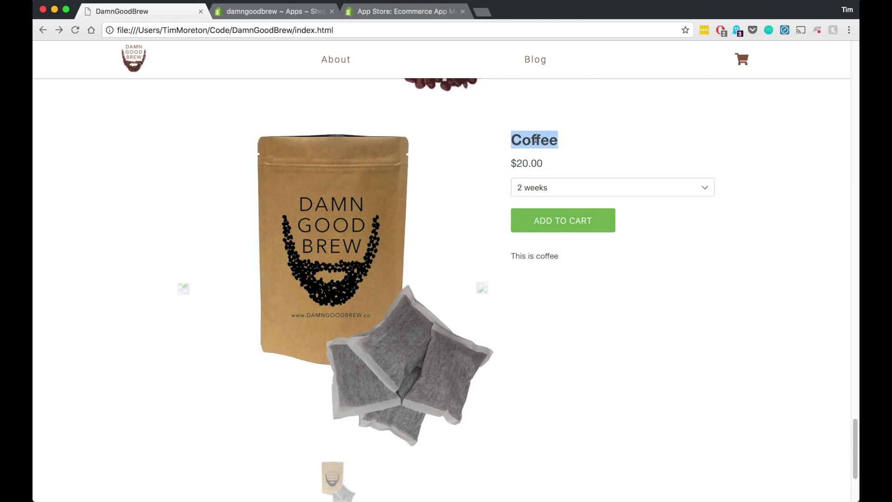
pyautogui.keyDown('shift'); pyautogui.click(473, 260); pyautogui.keyUp('shift')
pyautogui.click(495, 292)
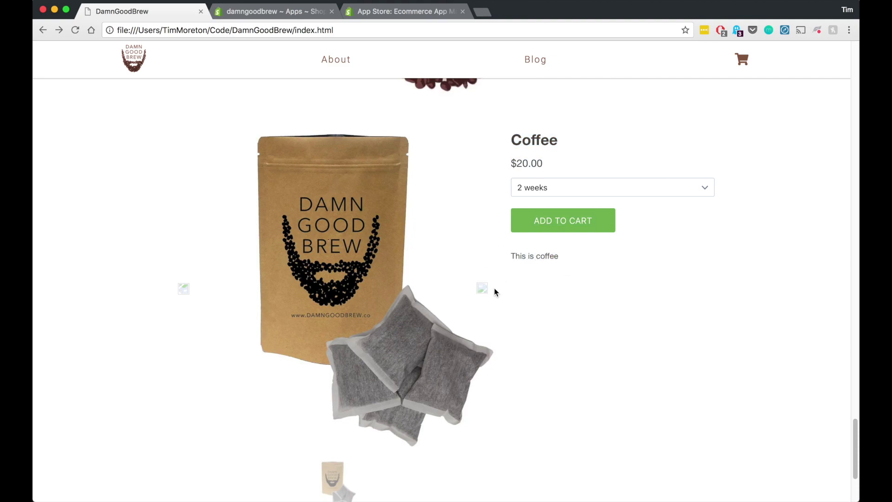
pyautogui.scroll(-5, 419, 318)
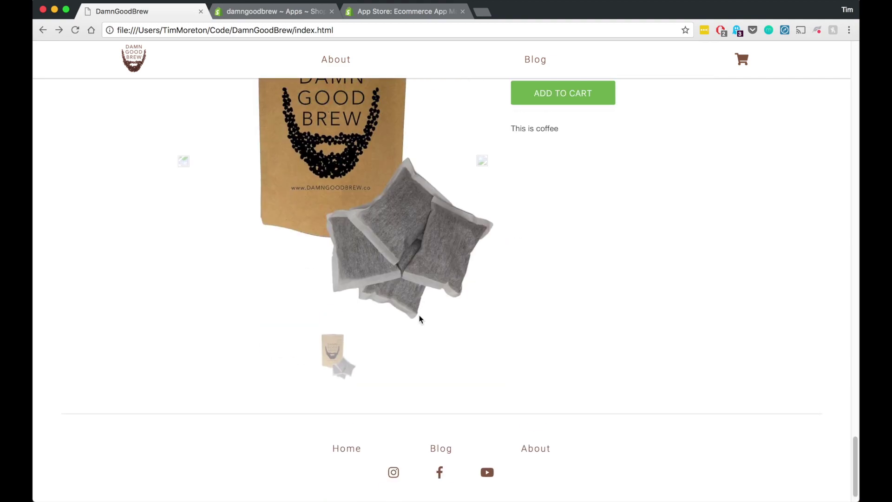
pyautogui.scroll(3, 483, 180)
pyautogui.click(179, 235)
# Add the 2 weeks Coffee variant to the cart and try to proceed to checkout
pyautogui.scroll(1, 391, 227)
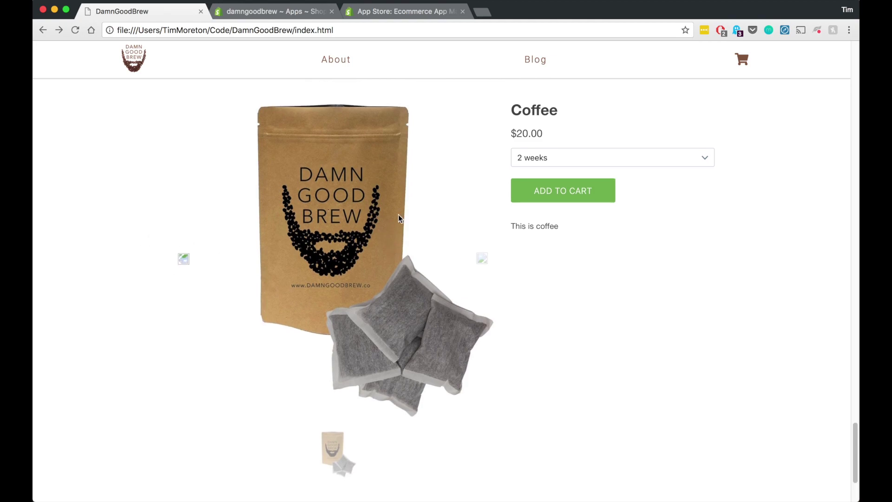
pyautogui.click(569, 194)
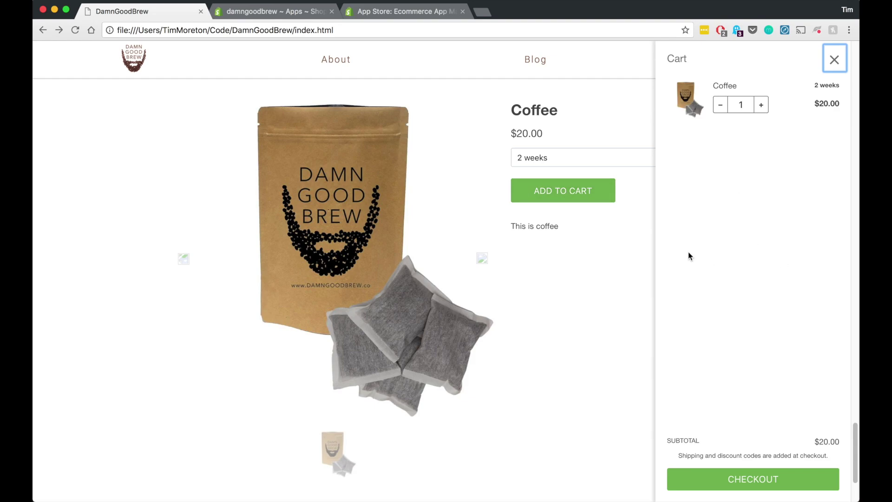
pyautogui.click(748, 475)
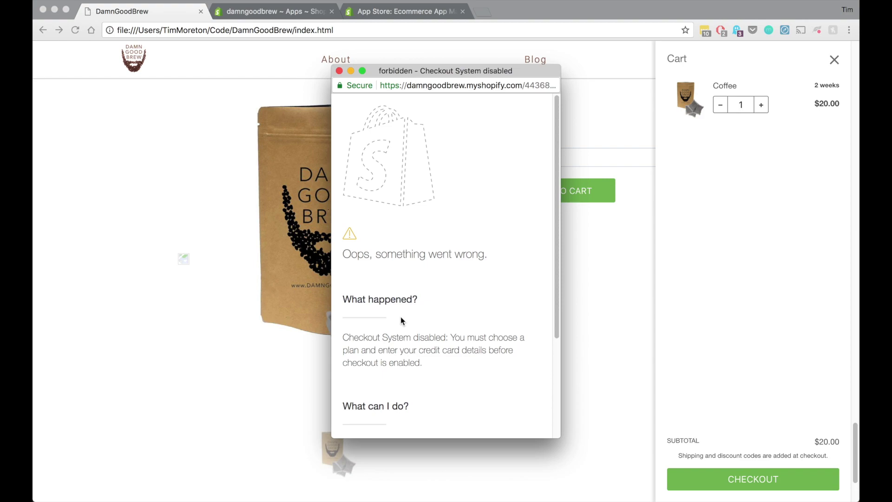
# Switch to the damngoodbrew Shopify admin and open the store settings
pyautogui.click(229, 10)
pyautogui.click(229, 10)
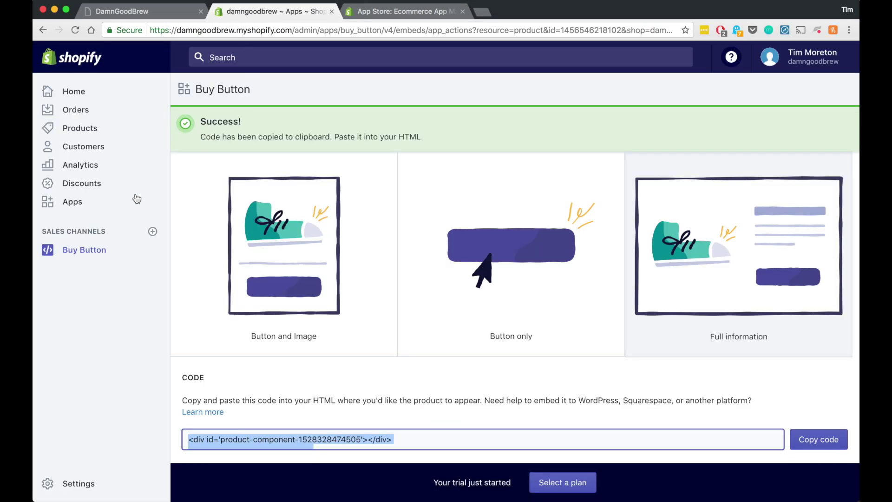
pyautogui.click(119, 484)
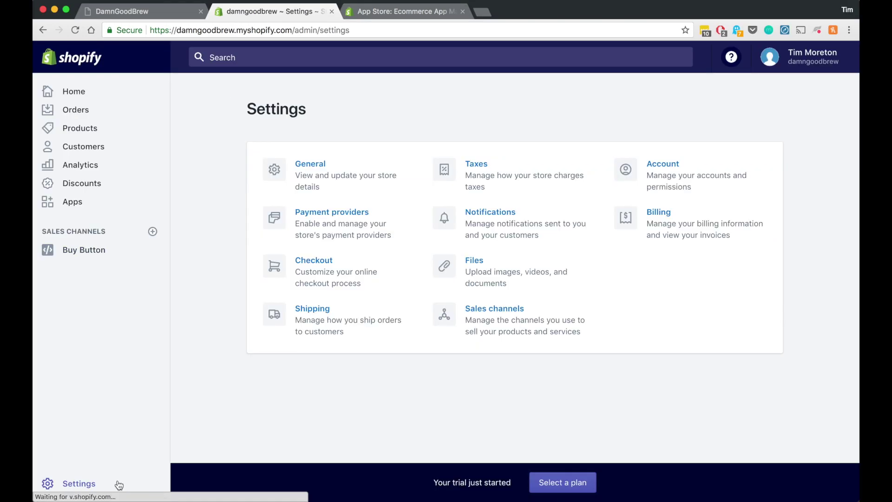